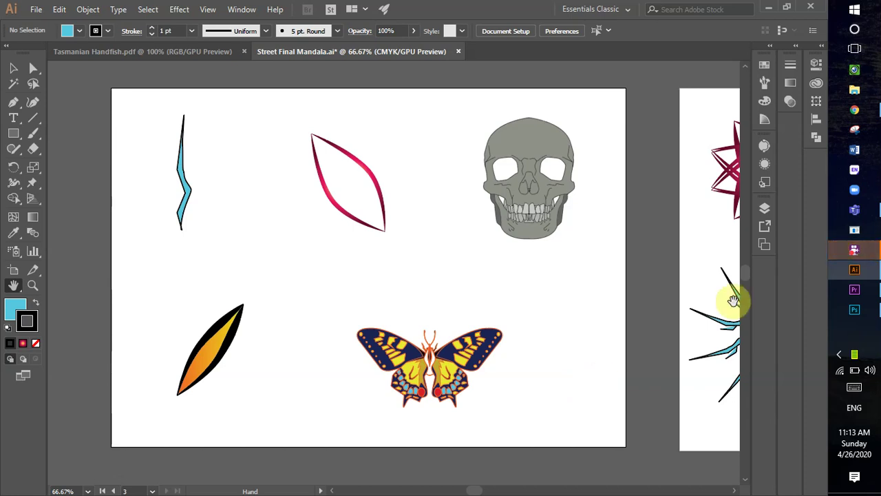
- Pan the canvas so the starburst artboard shows partly beside the shapes artboard
click(855, 249)
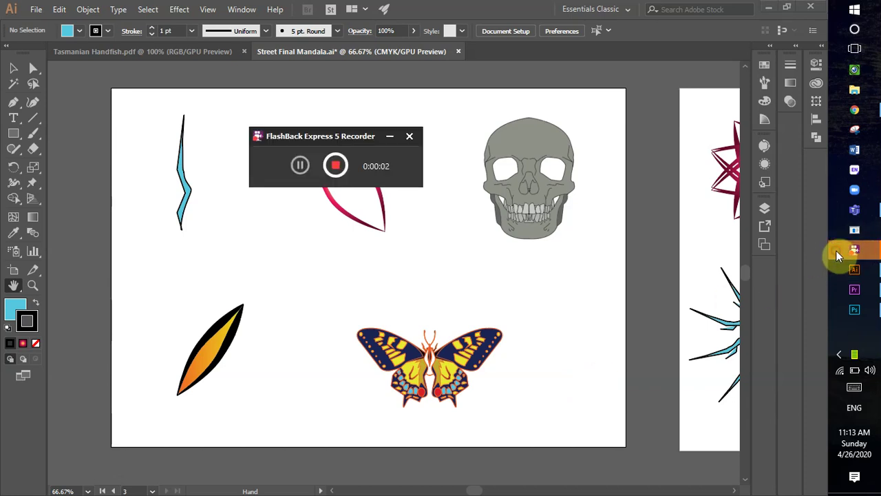
click(572, 293)
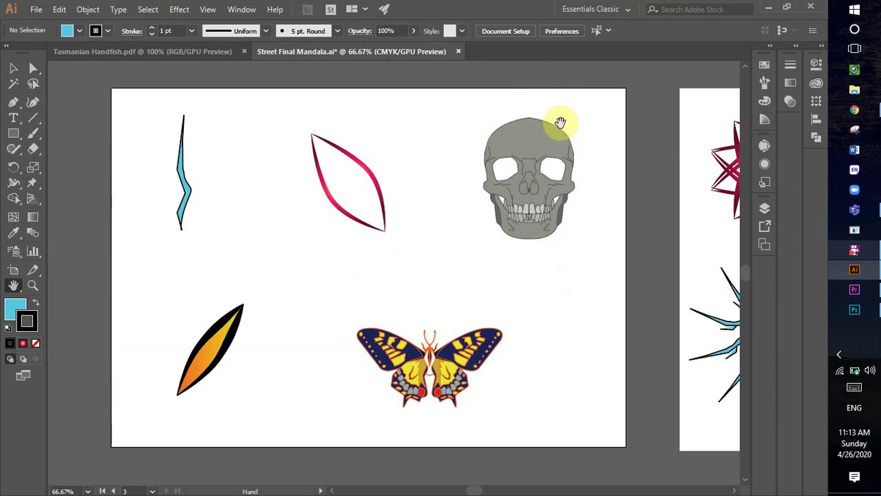
mouse_move(454, 246)
mouse_down()
mouse_move(508, 242)
mouse_move(456, 246)
mouse_up()
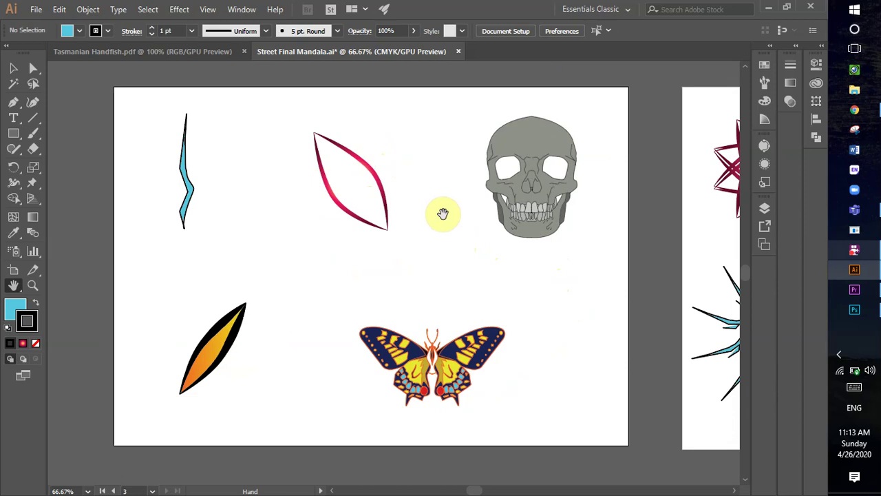
- Pan the mandala artboard fully into view and inspect its large, small and ringed starbursts
drag(630, 268, 607, 278)
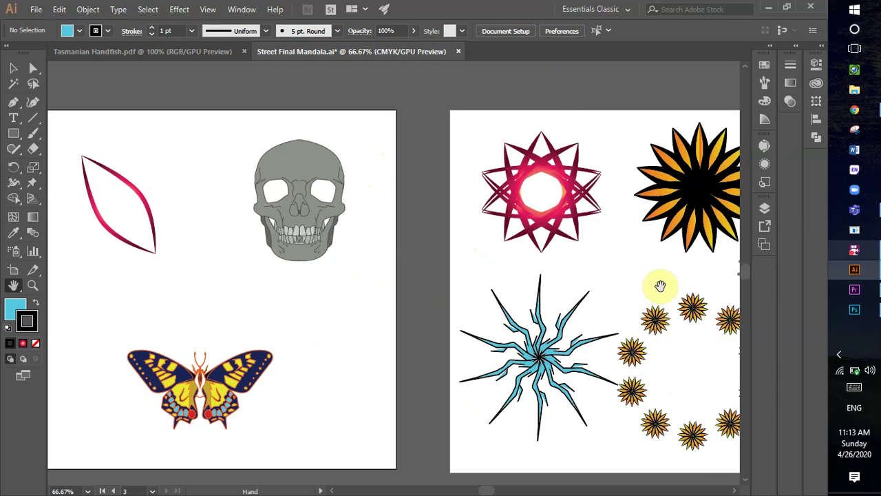
drag(659, 289, 359, 289)
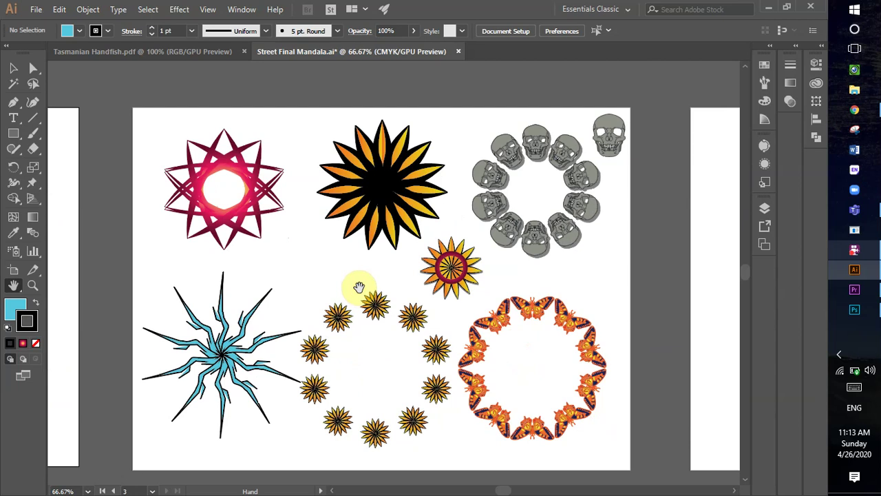
key(v)
click(408, 194)
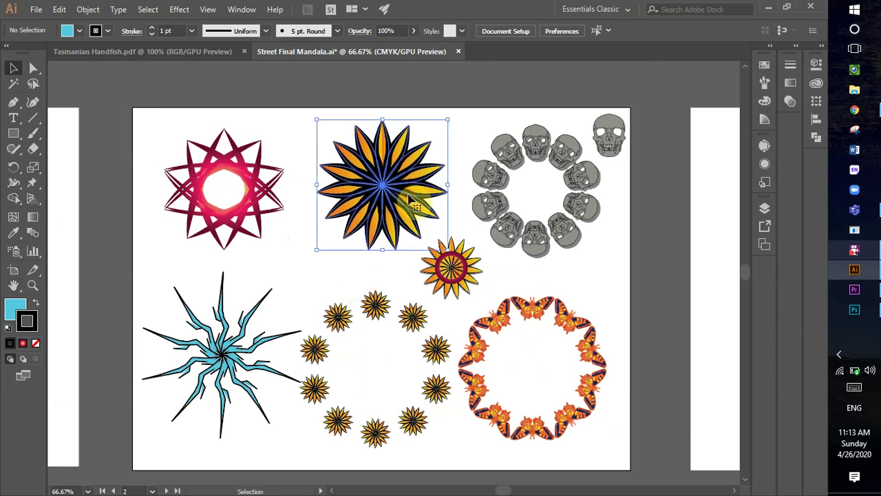
click(412, 319)
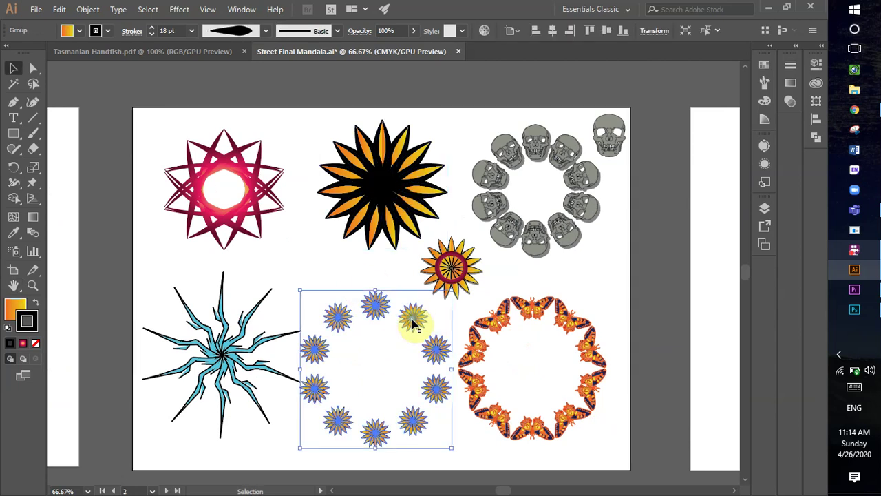
click(448, 284)
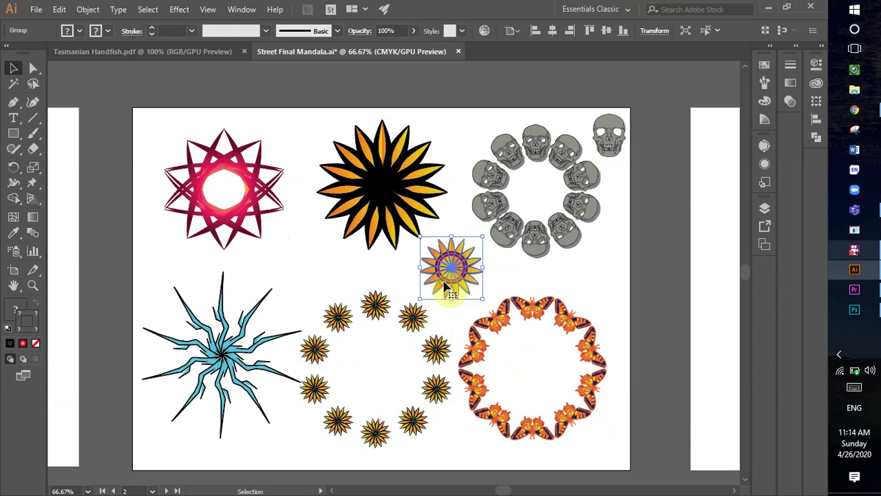
click(384, 193)
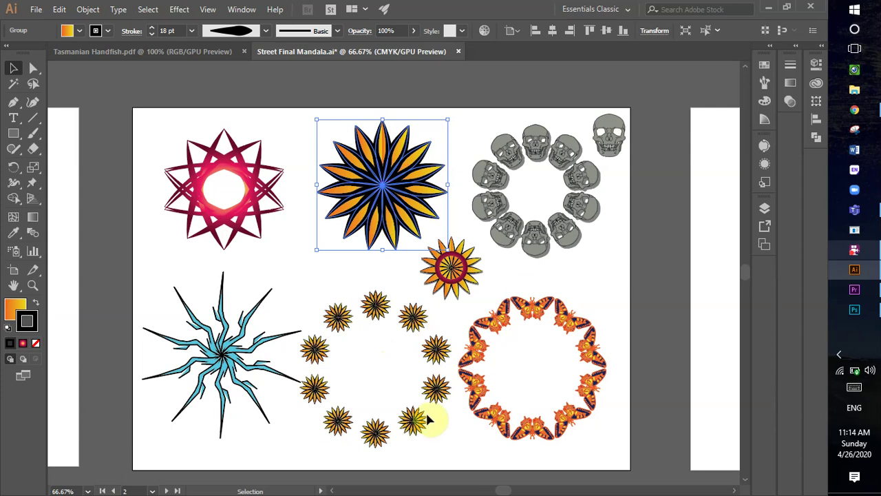
- Toggle selection between the large and red-centred starbursts, then clear the selection
click(306, 284)
click(449, 272)
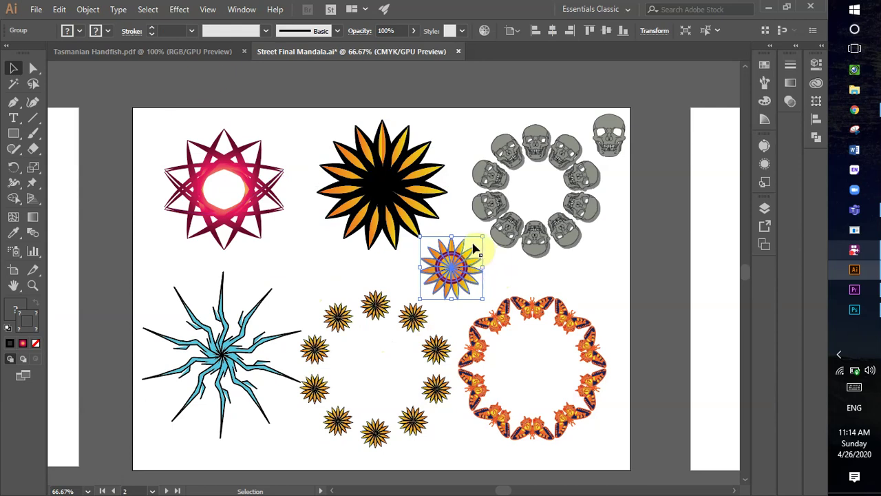
click(394, 276)
click(412, 239)
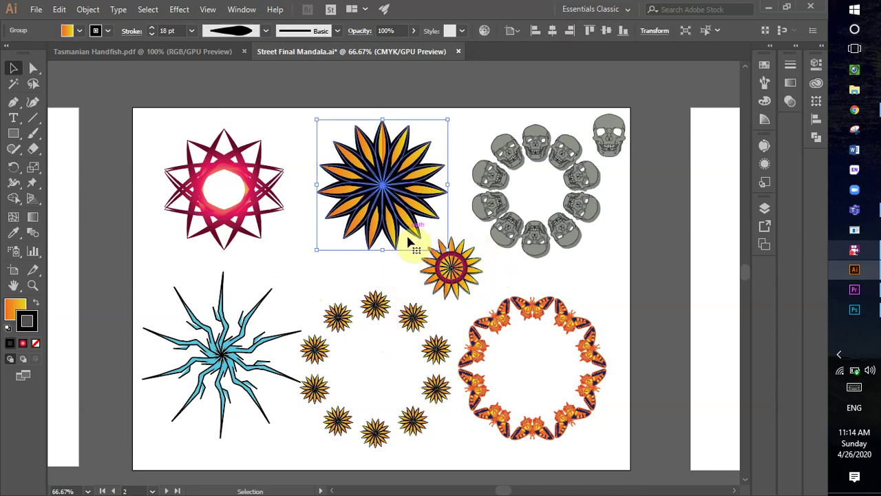
click(410, 268)
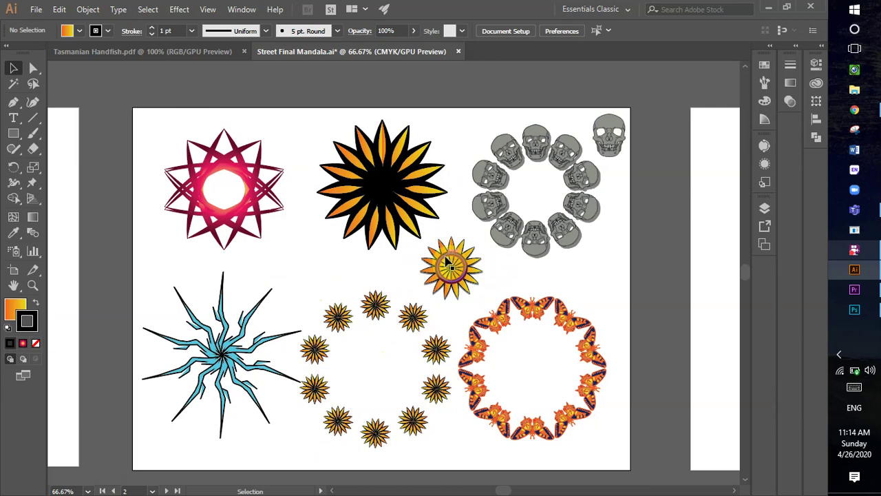
click(446, 261)
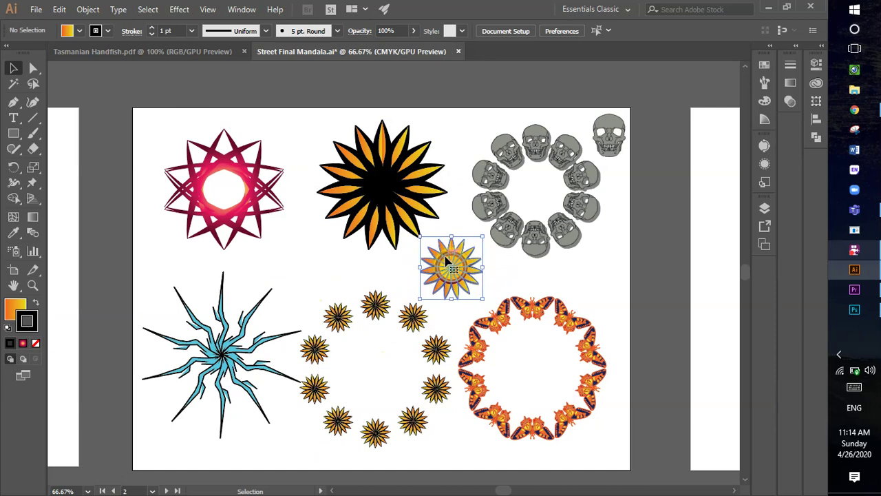
click(501, 278)
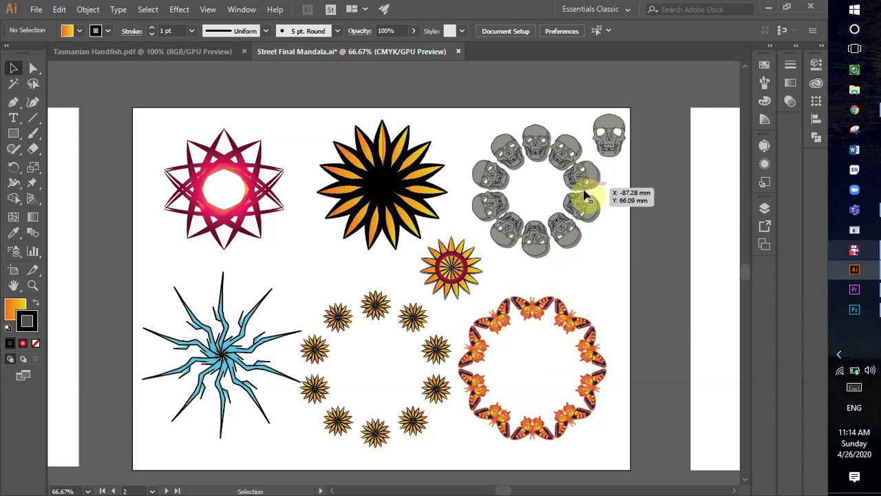
- Zoom in to 300% on the lone skull at the top right of the skull ring
key(z)
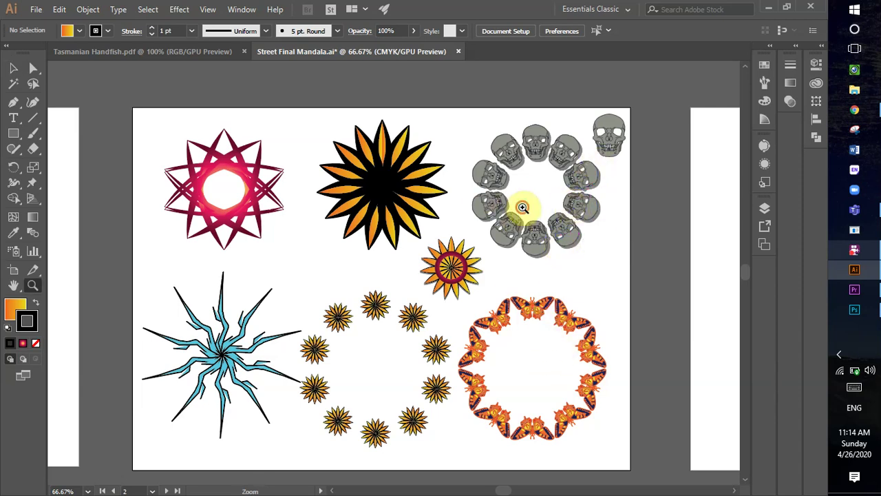
click(521, 209)
click(421, 248)
click(386, 257)
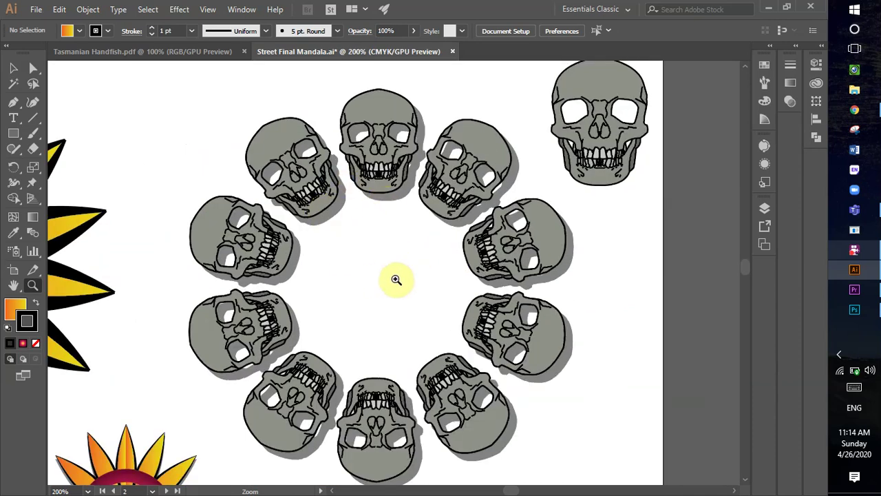
click(615, 143)
- Select the lone skull group and bring up Effect > Stylize
key(v)
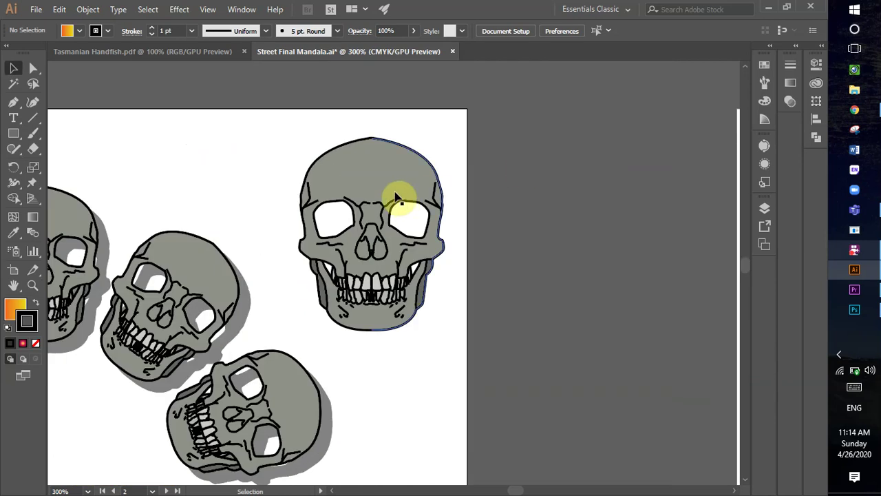
click(394, 183)
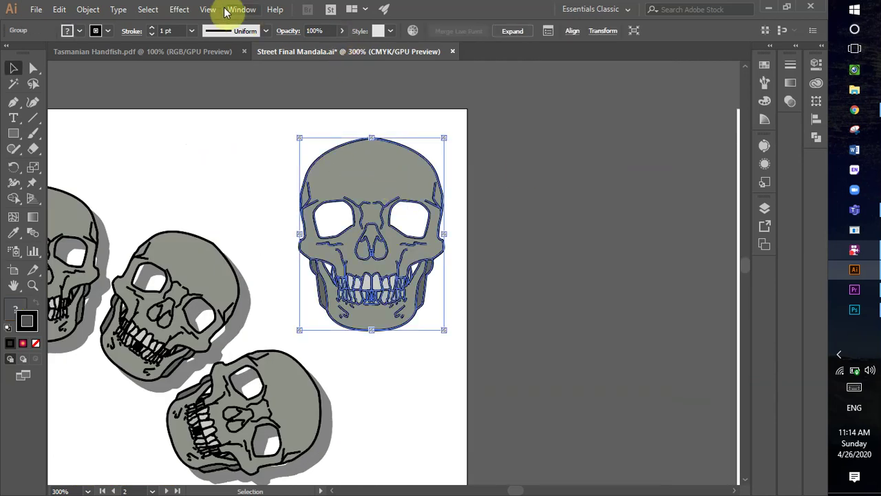
click(177, 10)
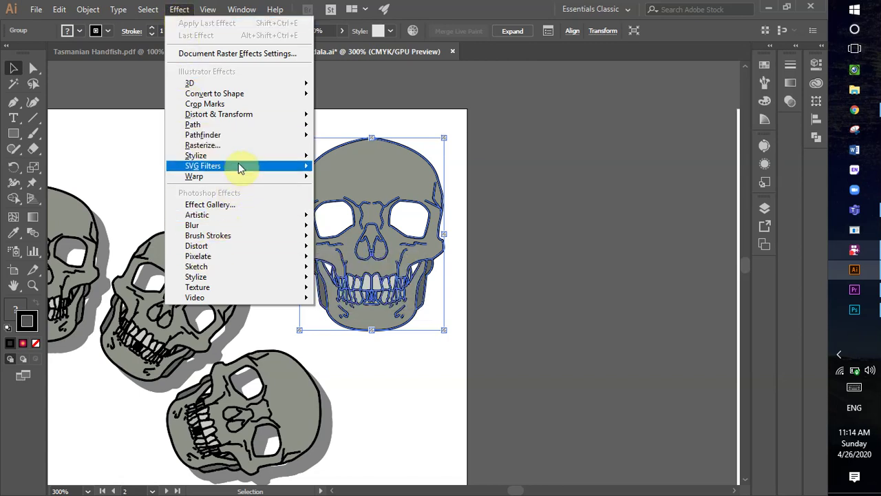
mouse_move(243, 160)
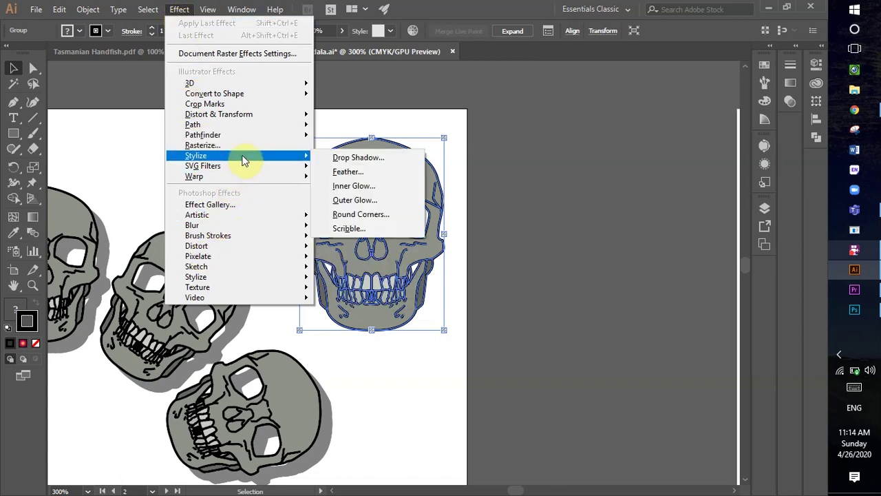
- Add a previewed drop shadow to the skull with its blur set to 1 mm
click(373, 159)
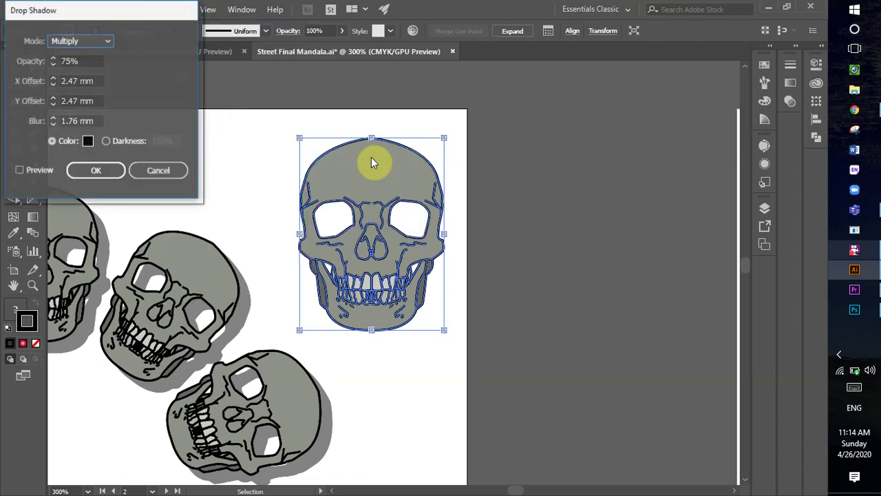
click(19, 170)
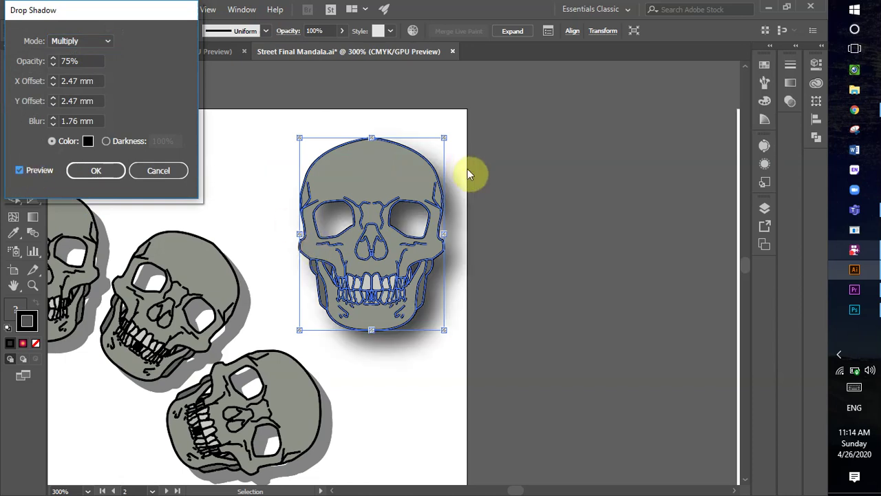
click(53, 123)
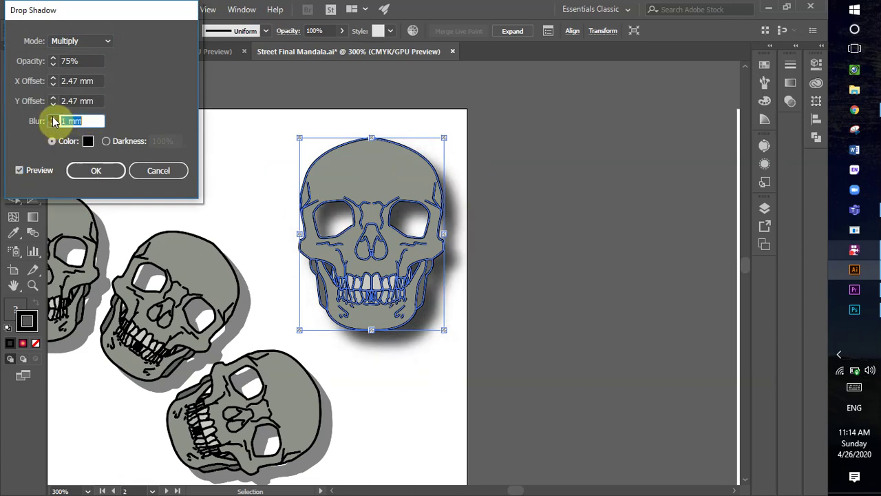
click(53, 118)
click(54, 118)
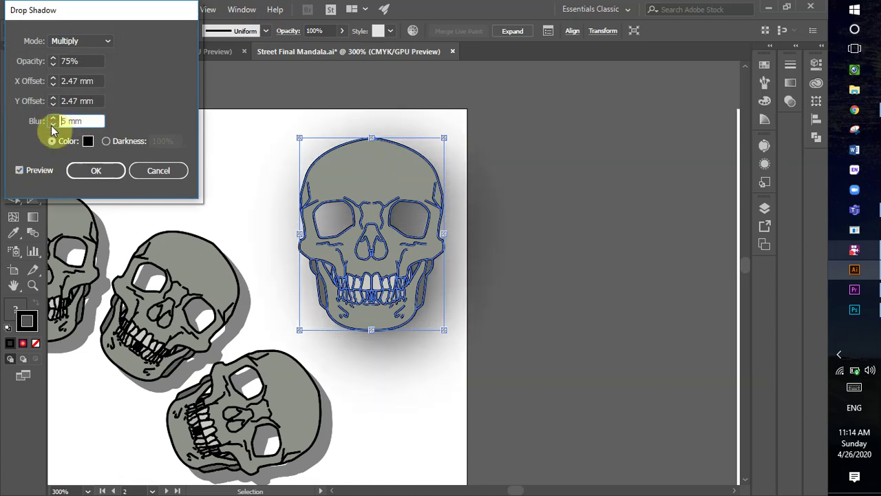
click(53, 125)
click(53, 124)
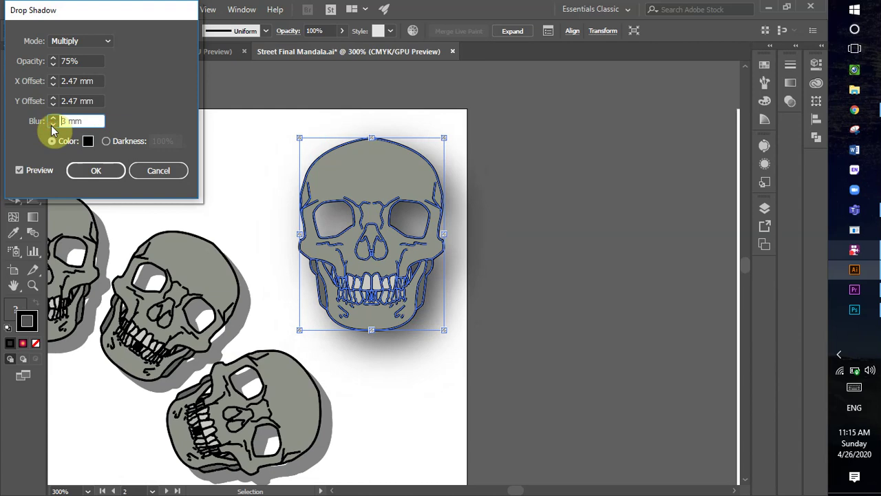
click(53, 124)
click(53, 125)
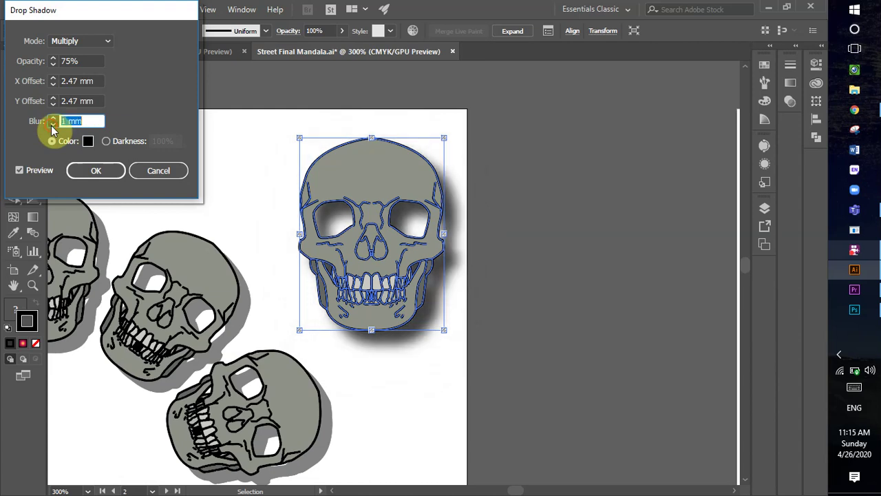
click(53, 125)
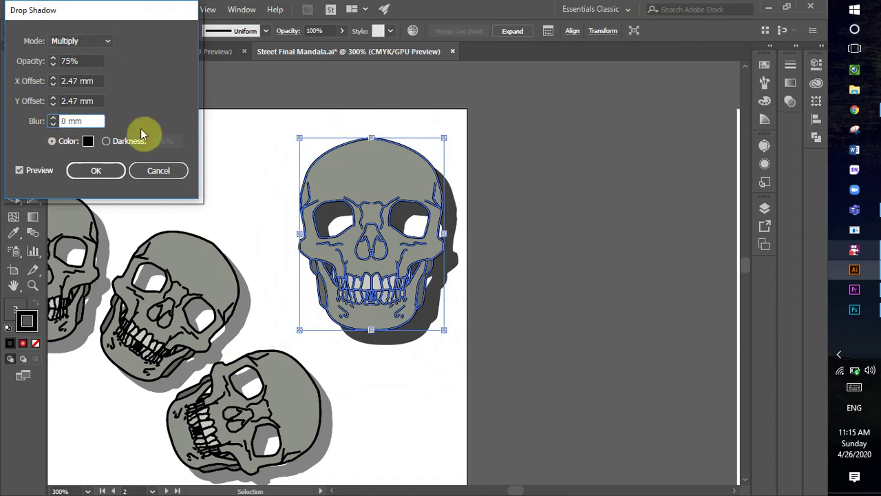
- Lower the shadow opacity to 54% and make its colour crimson pink #C42D58
click(53, 64)
click(53, 65)
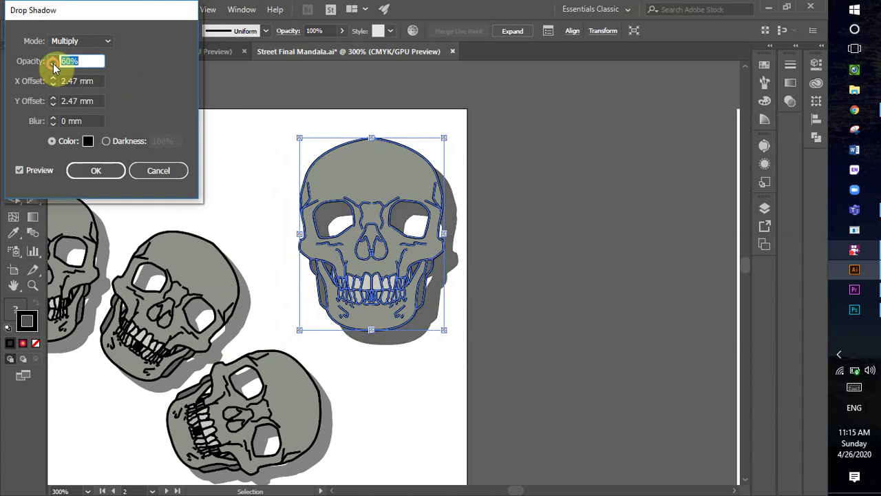
click(88, 141)
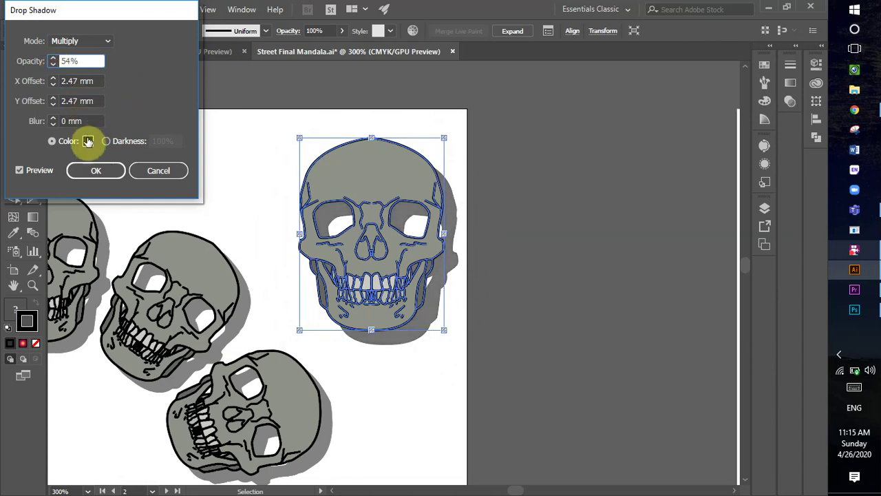
click(141, 83)
click(213, 55)
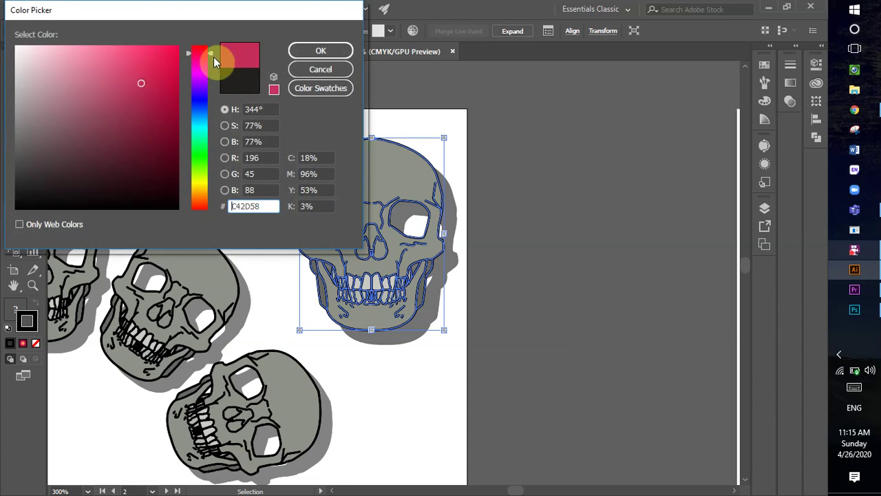
click(313, 51)
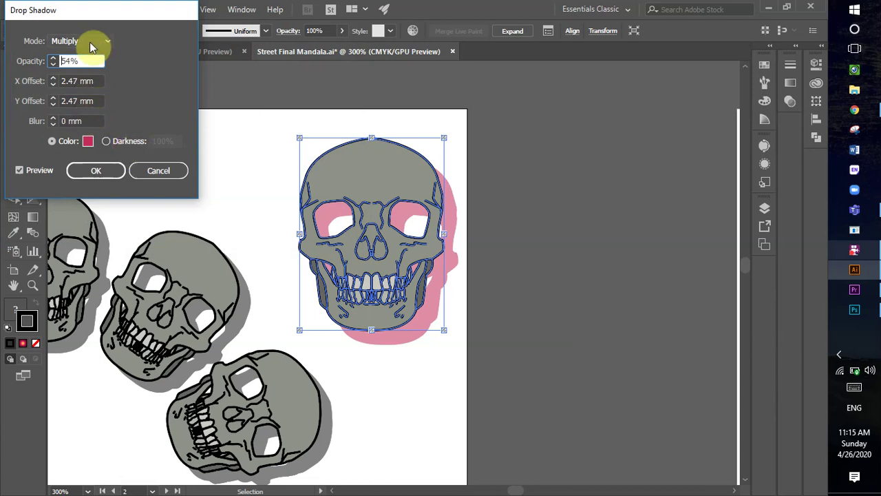
- Set the shadow's X and Y offsets to 2 mm and apply the drop shadow
click(53, 78)
click(53, 79)
click(53, 79)
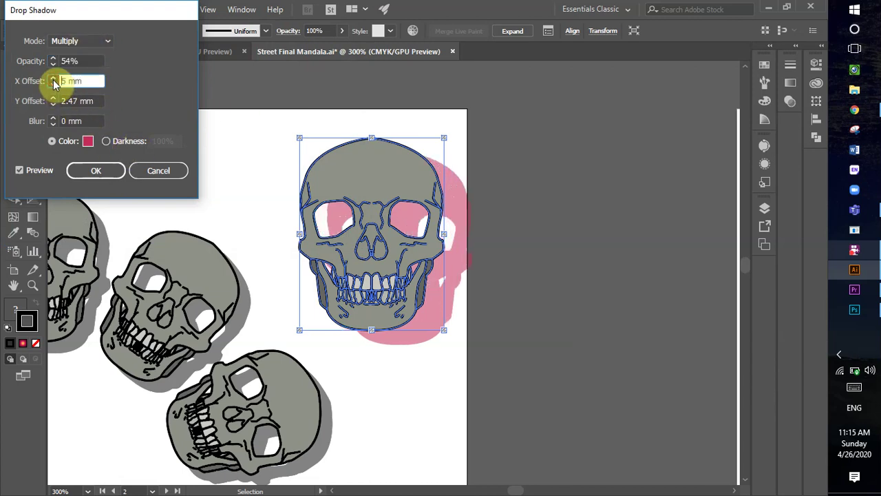
click(53, 84)
click(53, 84)
click(53, 84)
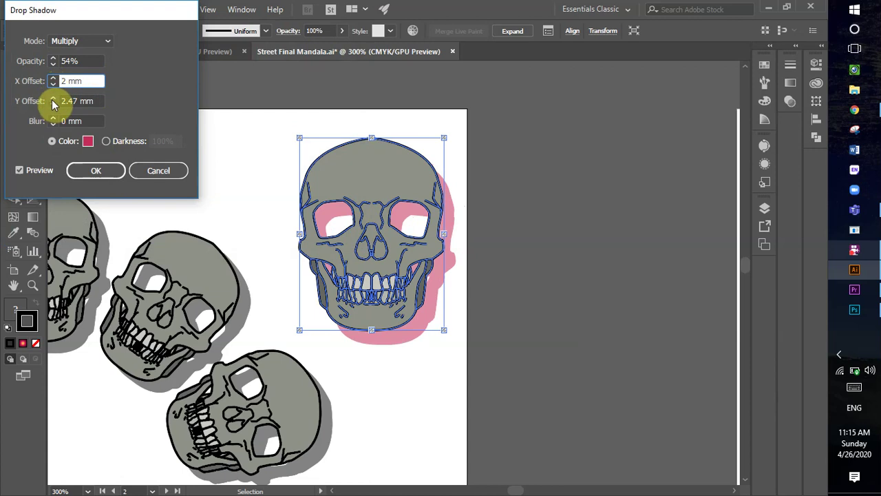
click(53, 98)
click(53, 99)
click(53, 99)
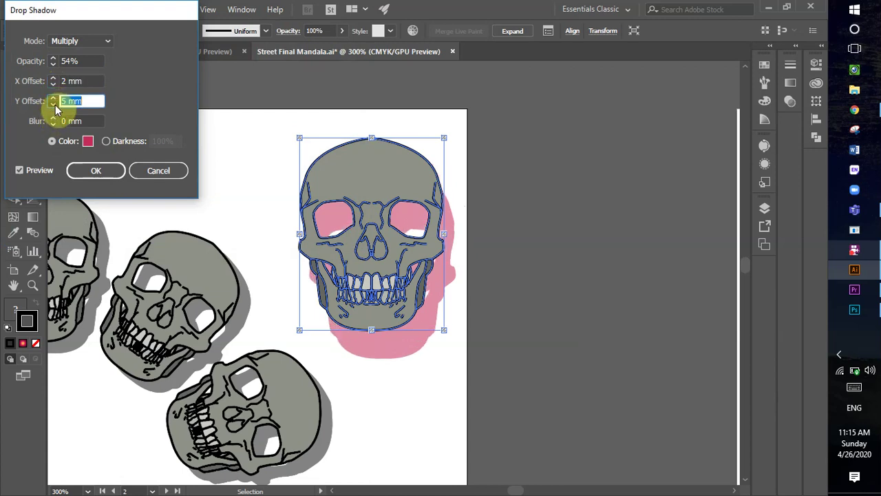
click(55, 105)
click(56, 105)
click(55, 104)
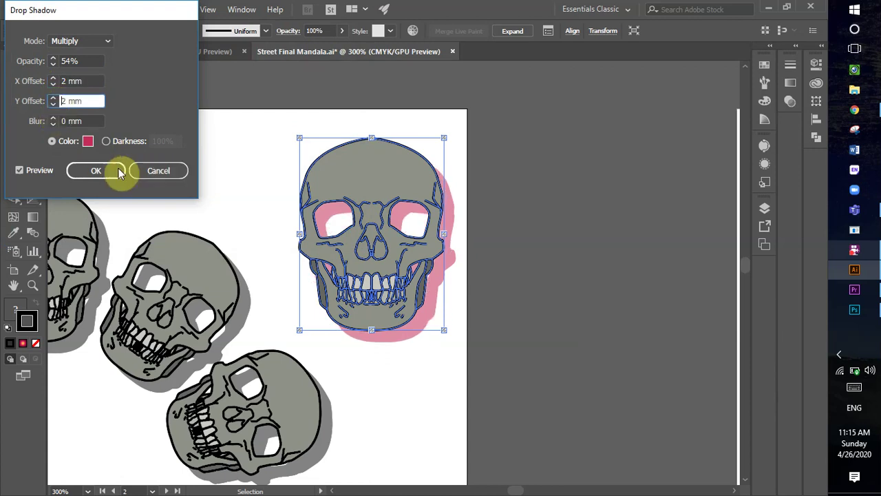
click(151, 169)
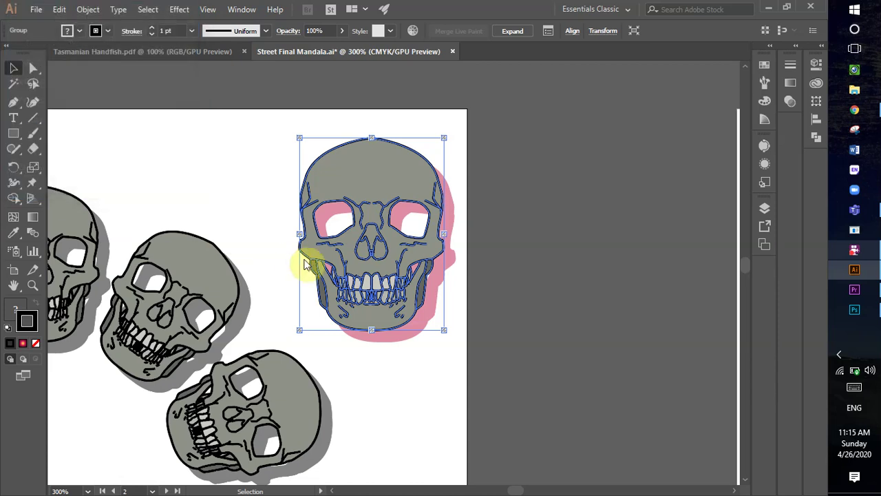
click(236, 156)
key(h)
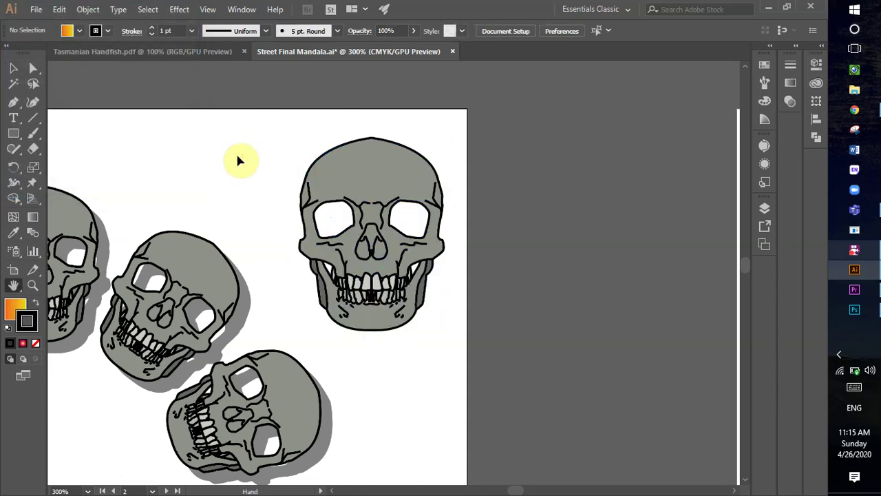
key(z)
alt+click(238, 156)
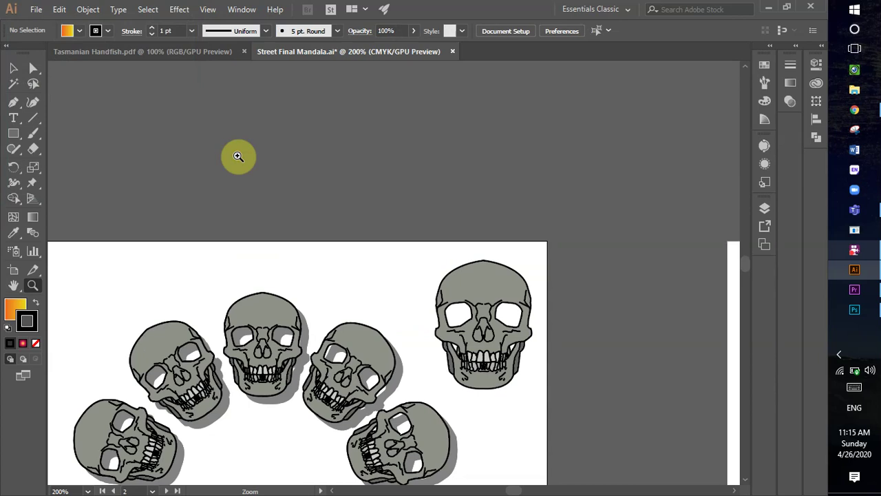
alt+click(119, 424)
alt+click(120, 424)
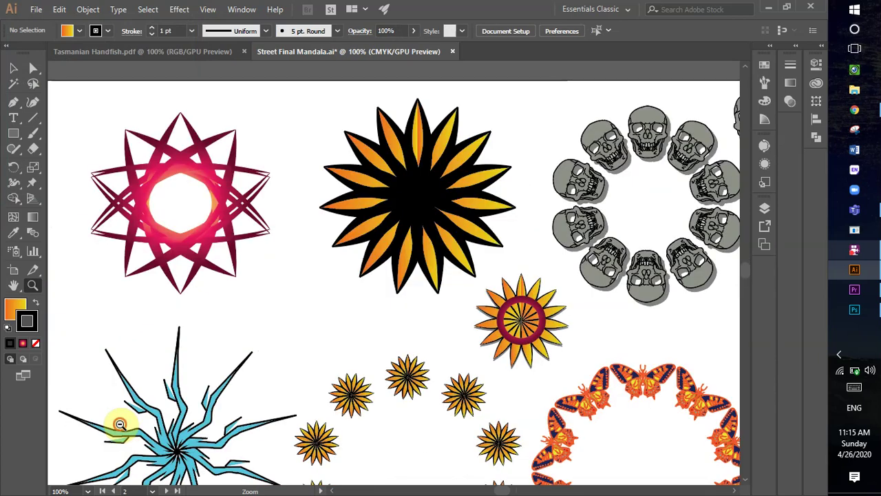
alt+click(119, 424)
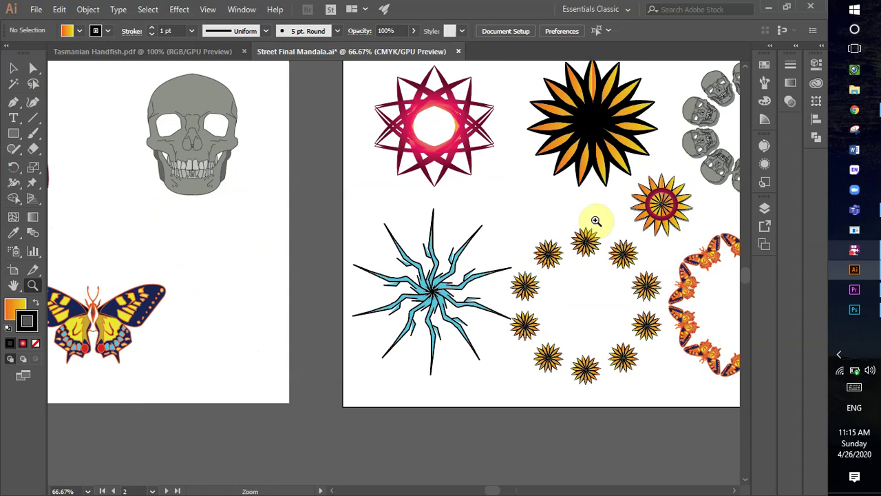
key(h)
drag(627, 220, 306, 259)
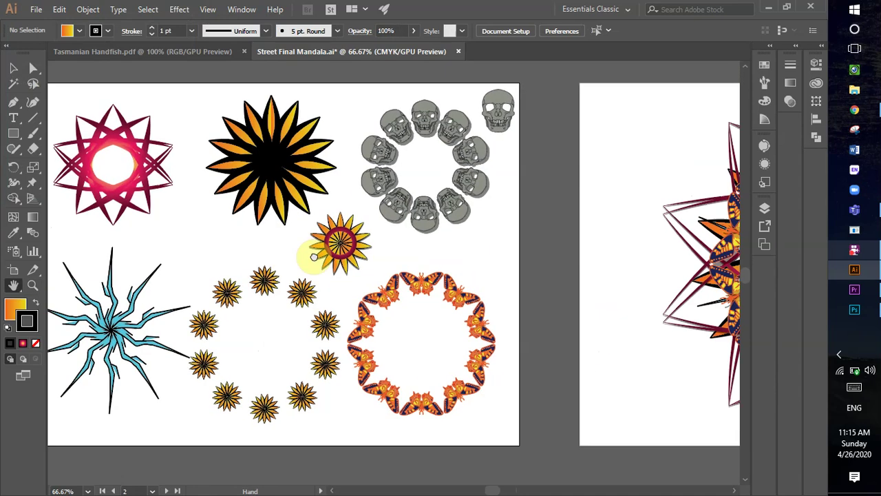
drag(591, 220, 305, 216)
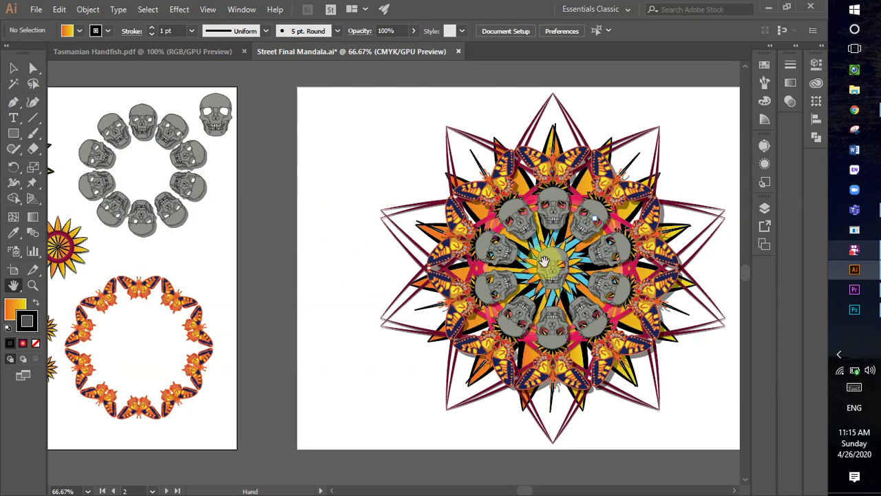
drag(544, 262, 394, 279)
key(z)
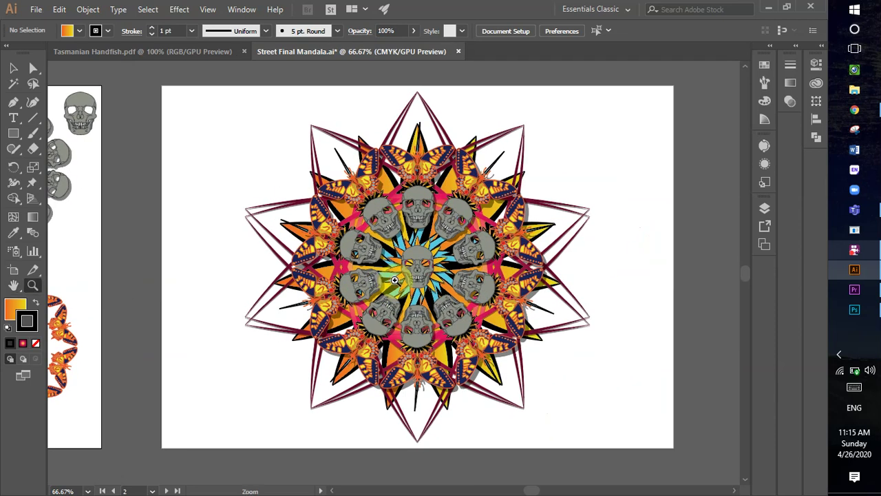
click(428, 265)
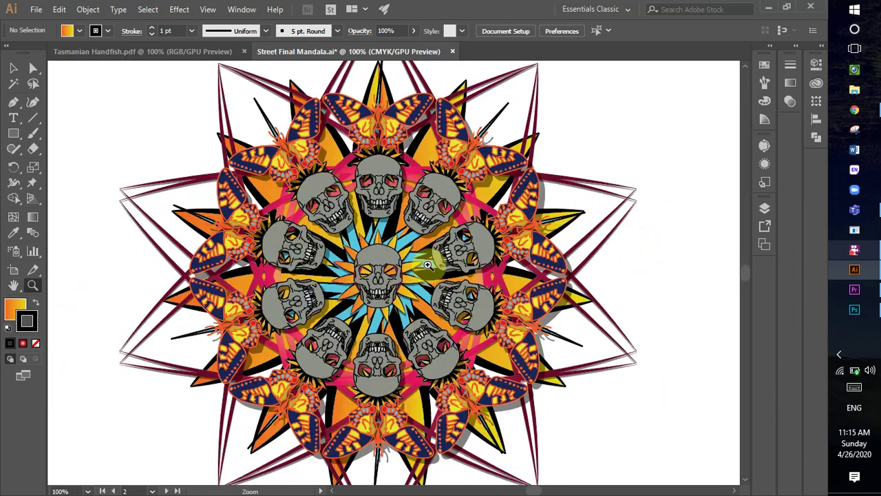
click(384, 277)
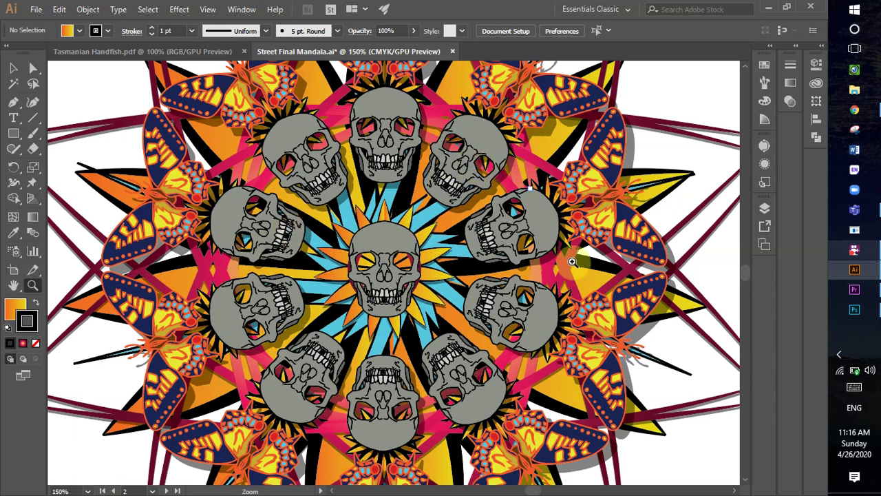
key(h)
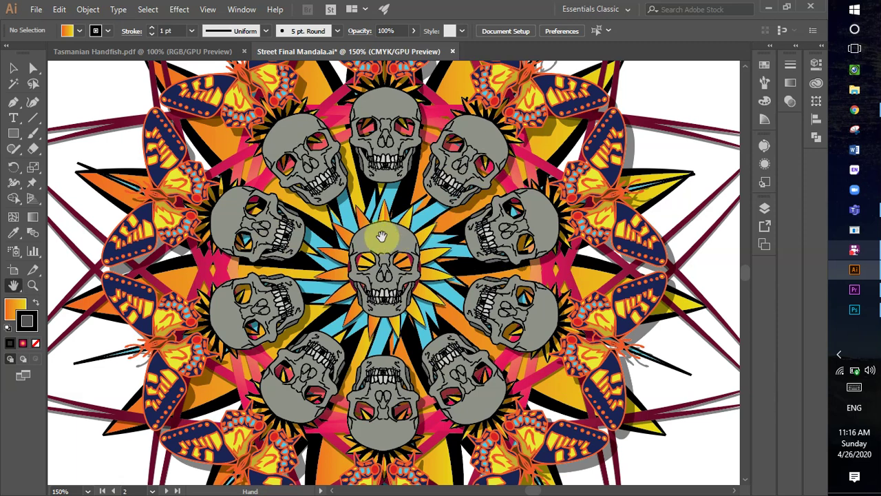
key(z)
alt+click(377, 232)
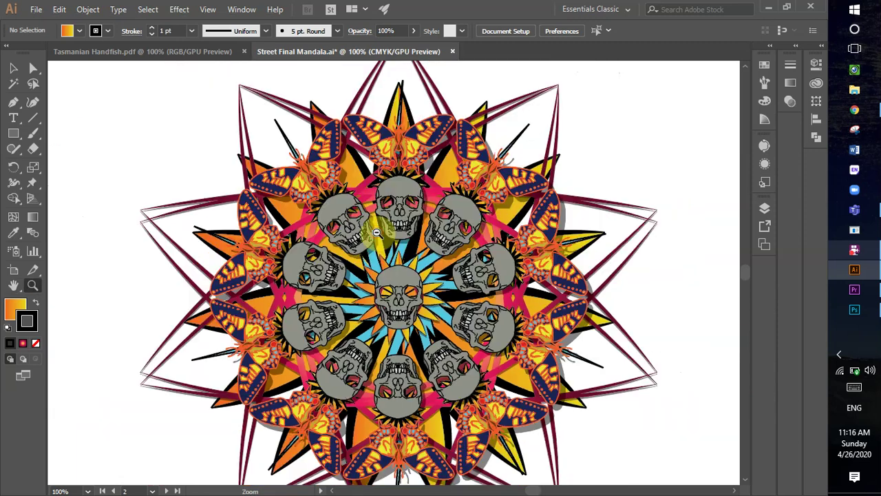
alt+click(376, 232)
alt+click(376, 233)
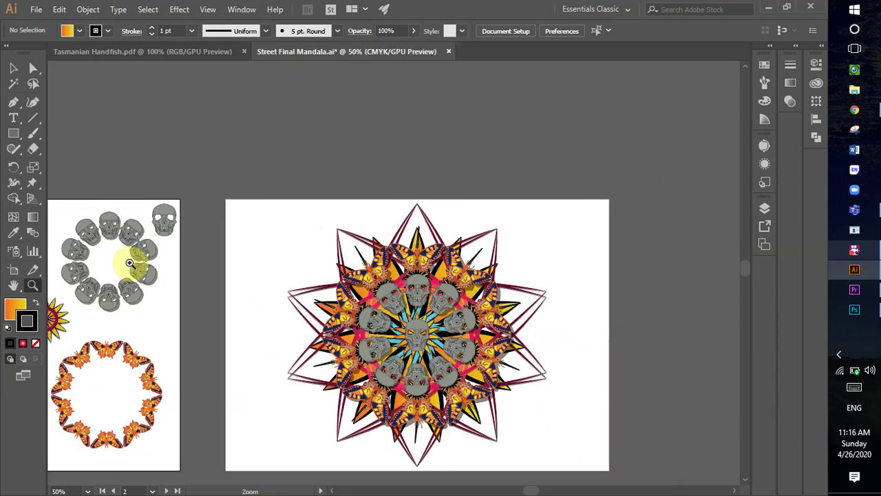
key(h)
drag(181, 338, 211, 291)
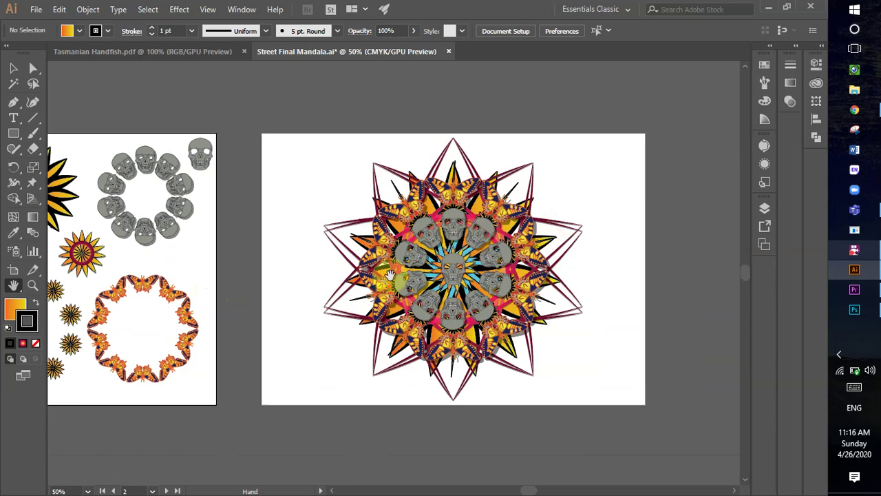
key(z)
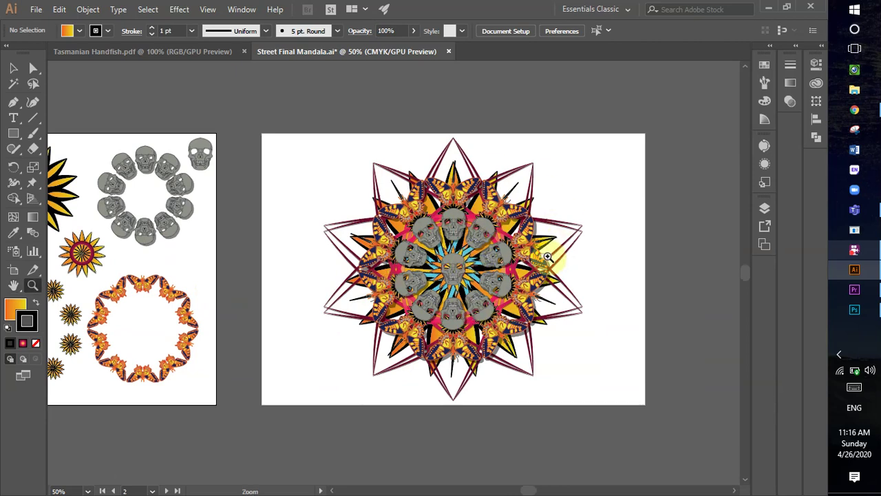
click(483, 265)
click(381, 274)
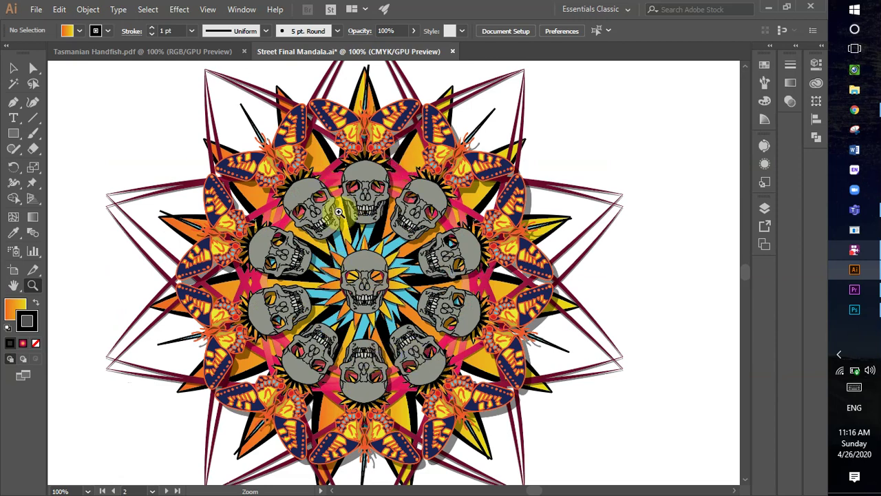
key(h)
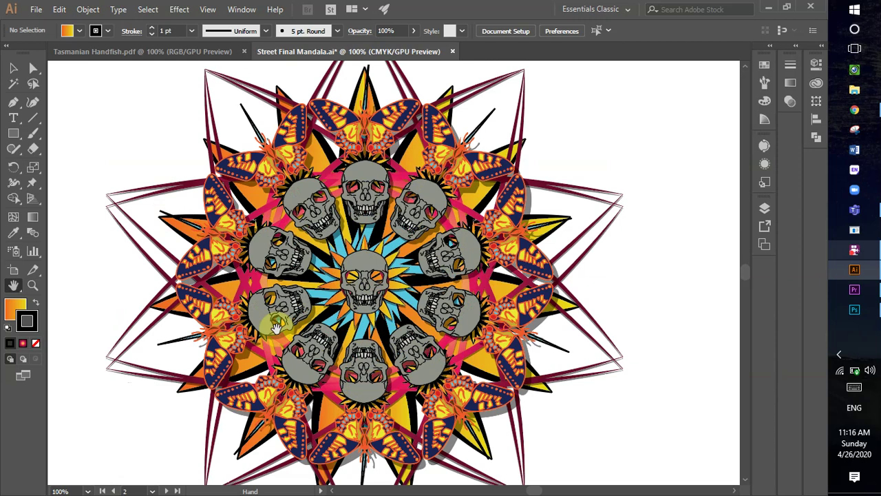
drag(276, 328, 557, 360)
drag(242, 238, 497, 297)
key(z)
- Zoom out from the skull ring until all the artboards are visible
click(497, 297)
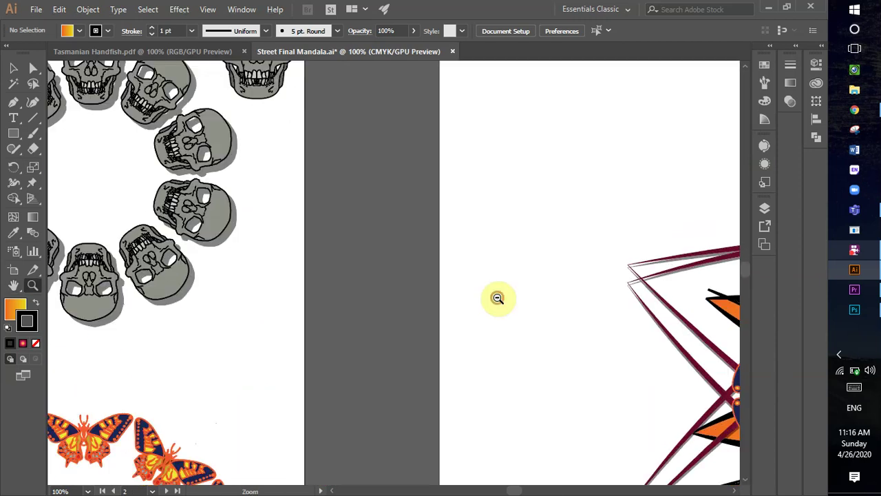
alt+click(240, 230)
alt+click(240, 230)
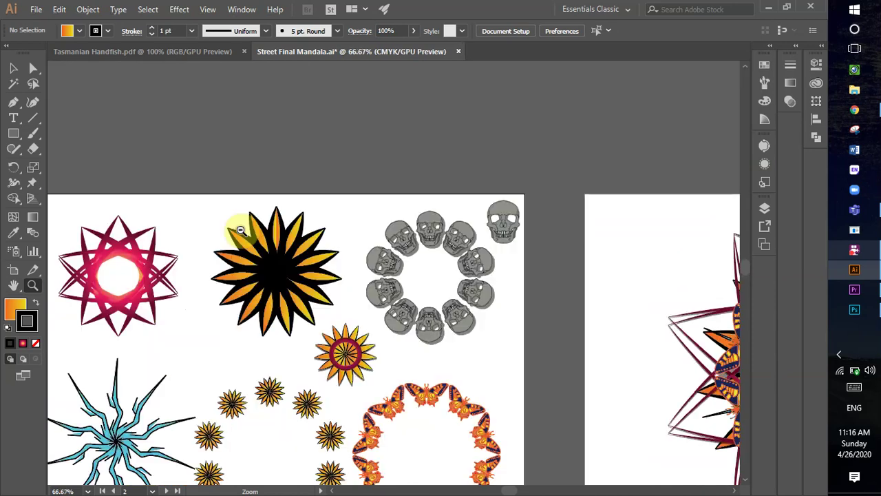
alt+click(240, 230)
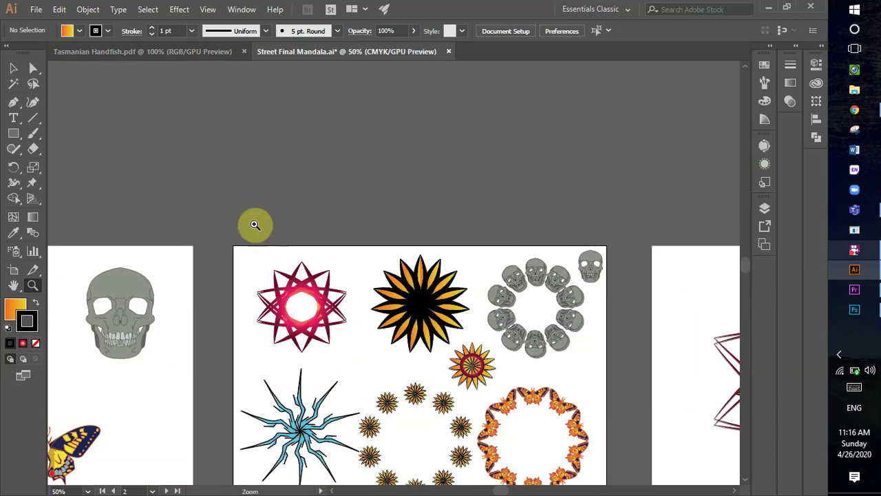
alt+click(254, 225)
- Pan across the finished mandala and the source-piece artboards to review them
key(h)
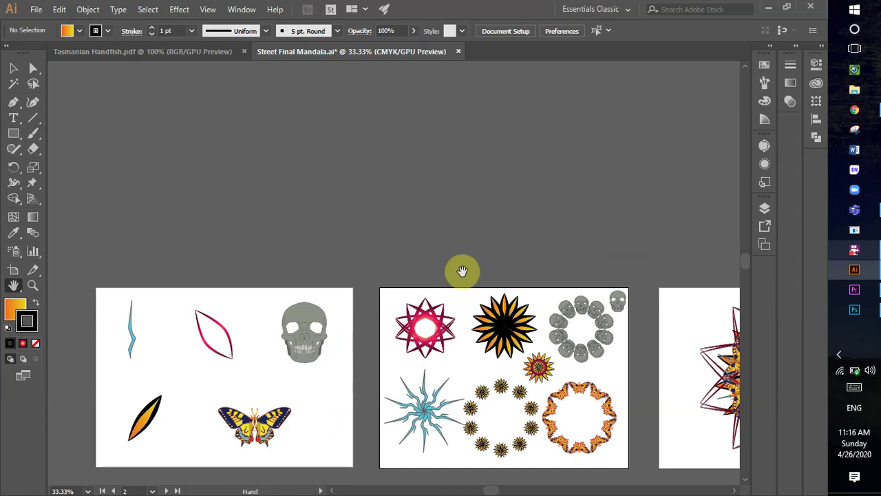
drag(423, 314, 433, 256)
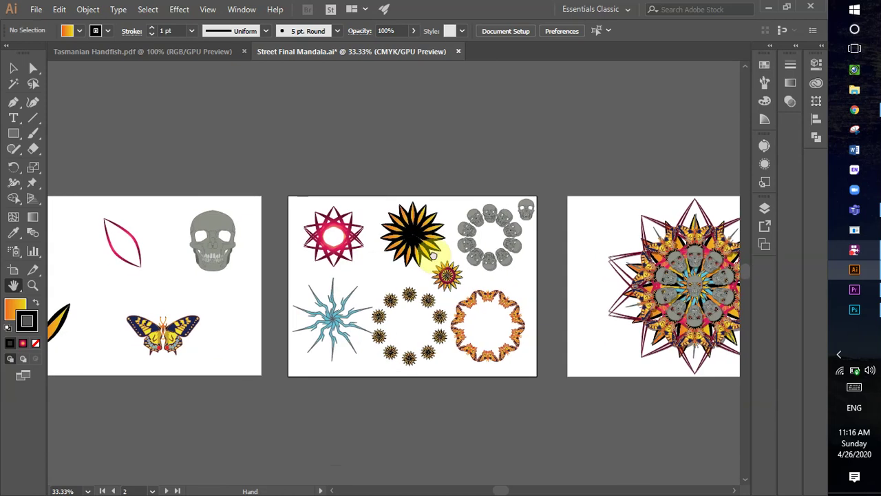
drag(246, 301, 310, 309)
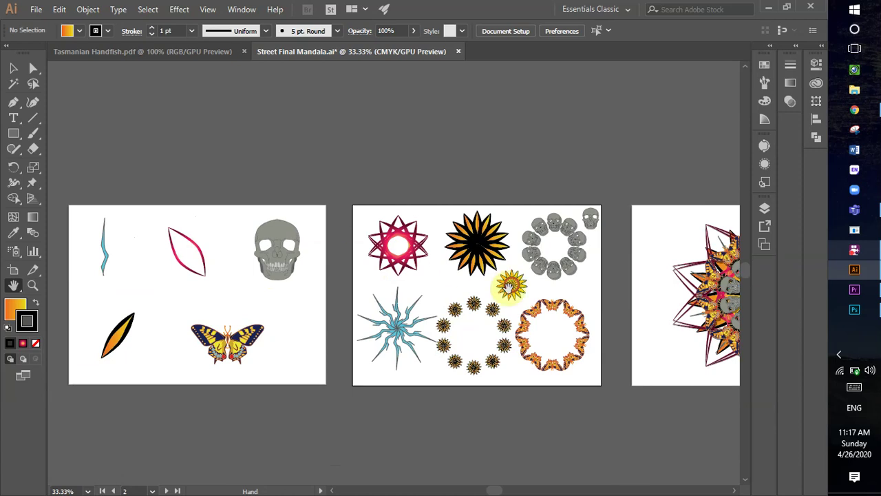
drag(508, 285, 489, 285)
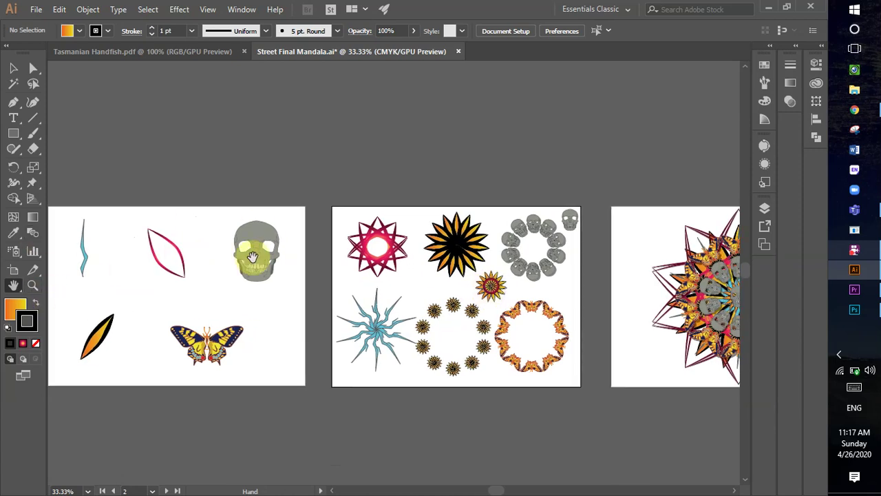
drag(441, 305, 298, 298)
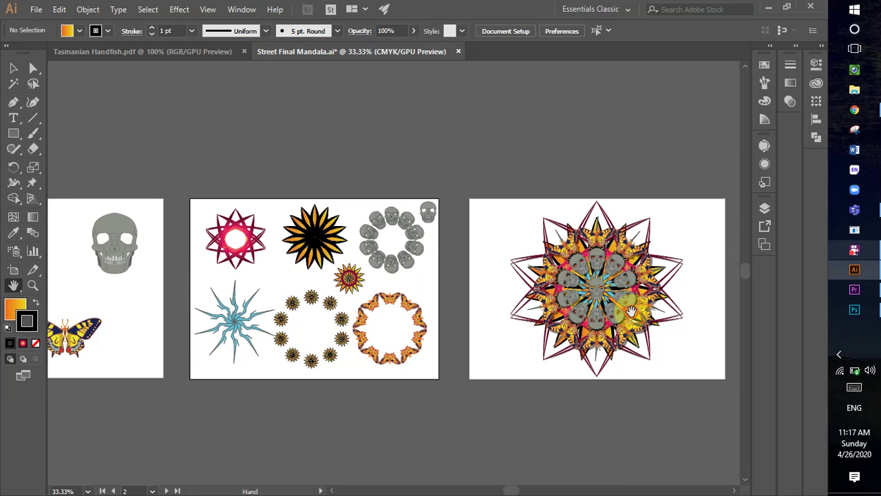
drag(632, 312, 400, 321)
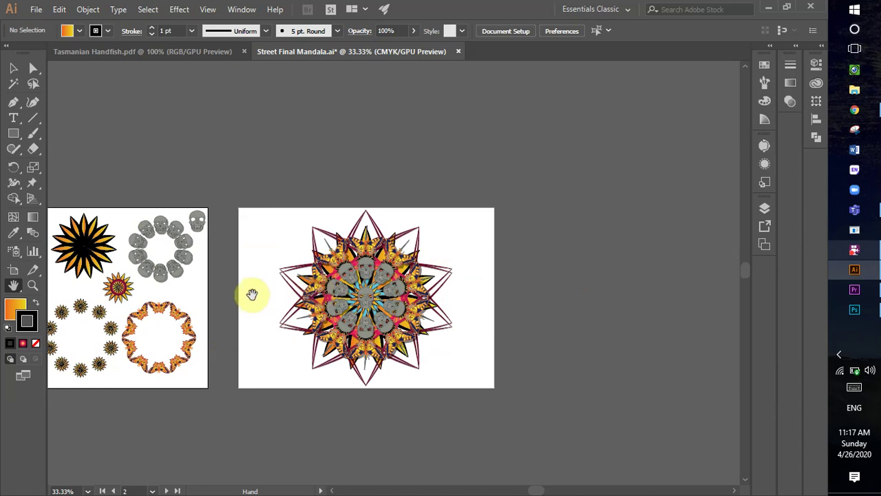
drag(252, 293, 552, 328)
drag(486, 325, 502, 335)
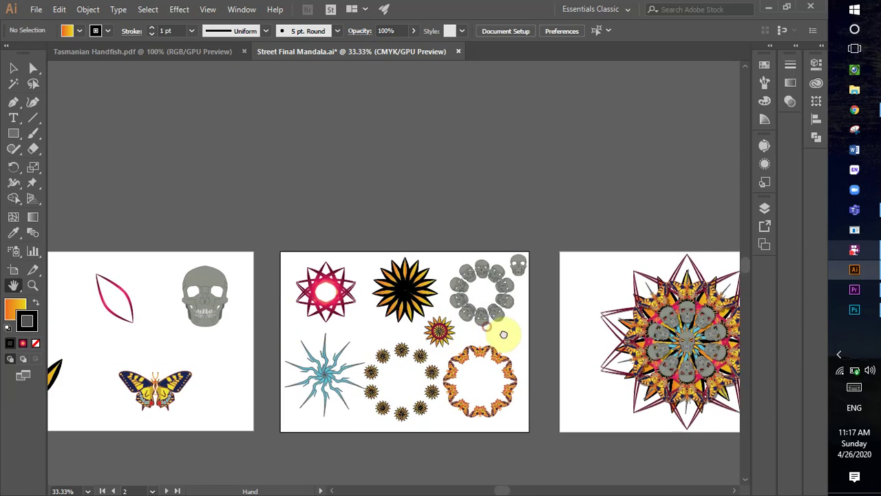
click(59, 9)
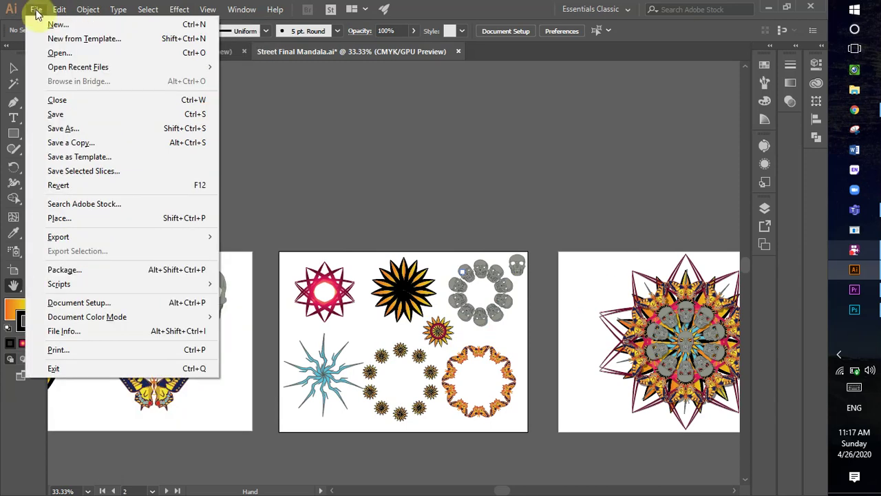
- Enter artboard editing from File > Document Setup, showing Artboard 2 at 408.84 × 297 mm
click(36, 10)
click(36, 10)
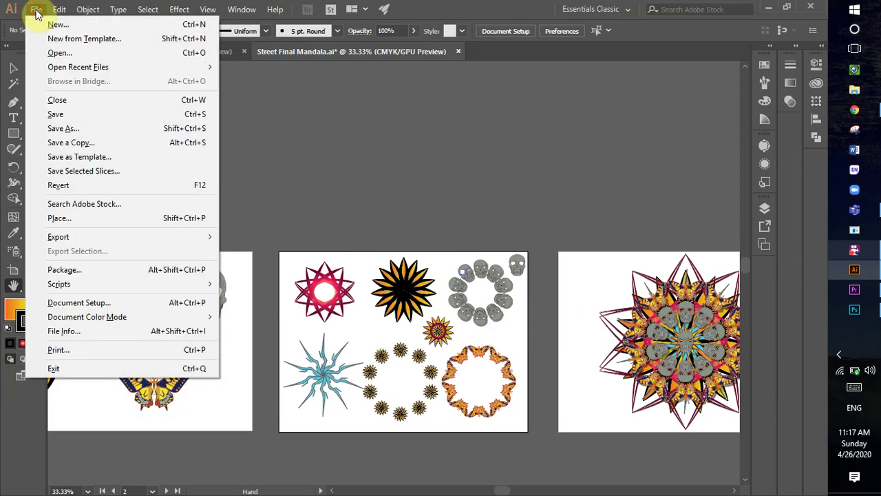
click(83, 303)
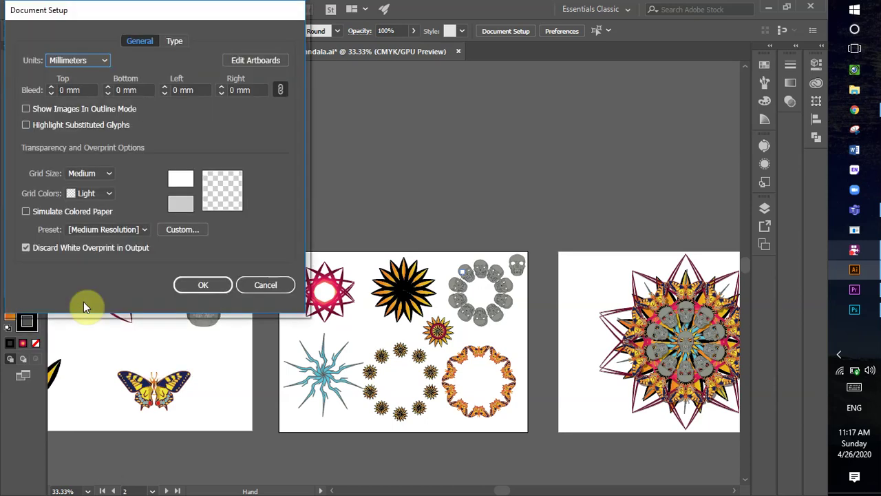
click(258, 60)
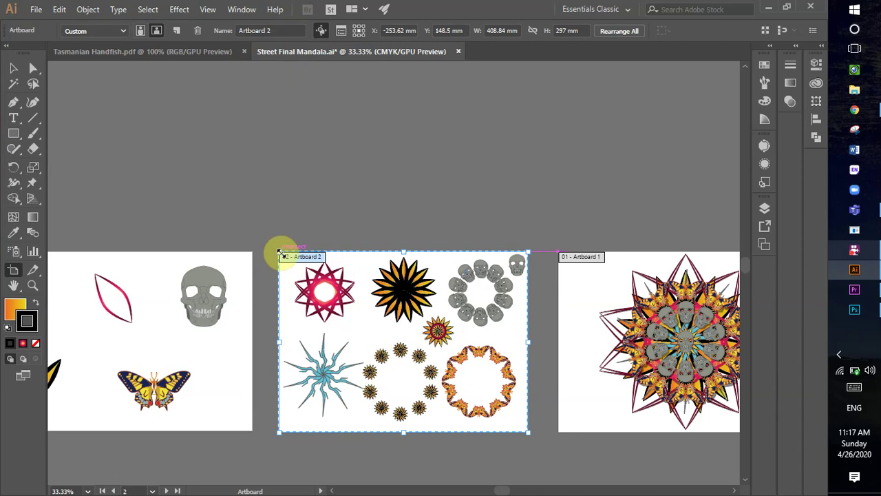
- Undo a trial resize, draw blank Artboard 6 above the elements artboard, then exit editing
drag(279, 252, 269, 138)
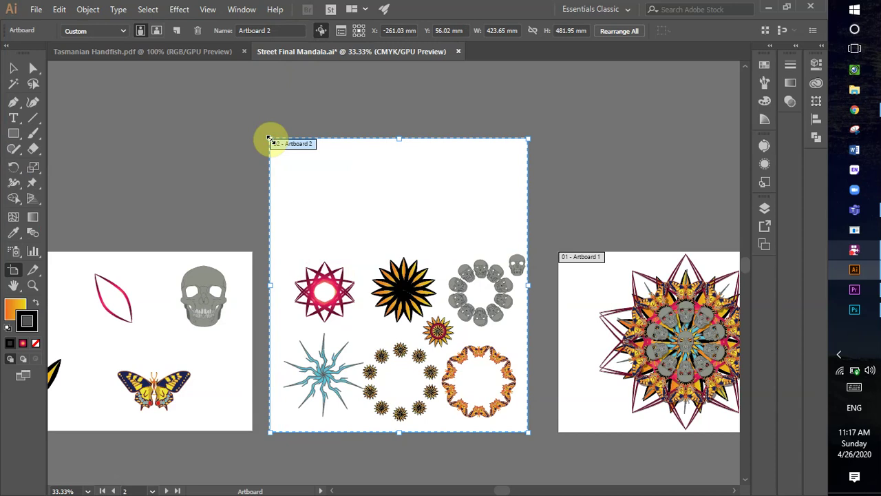
key(ctrl+z)
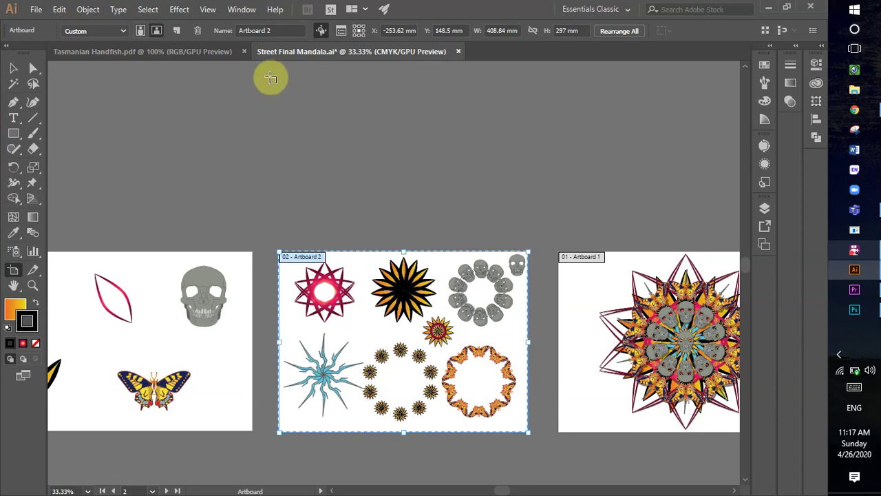
drag(271, 74, 526, 237)
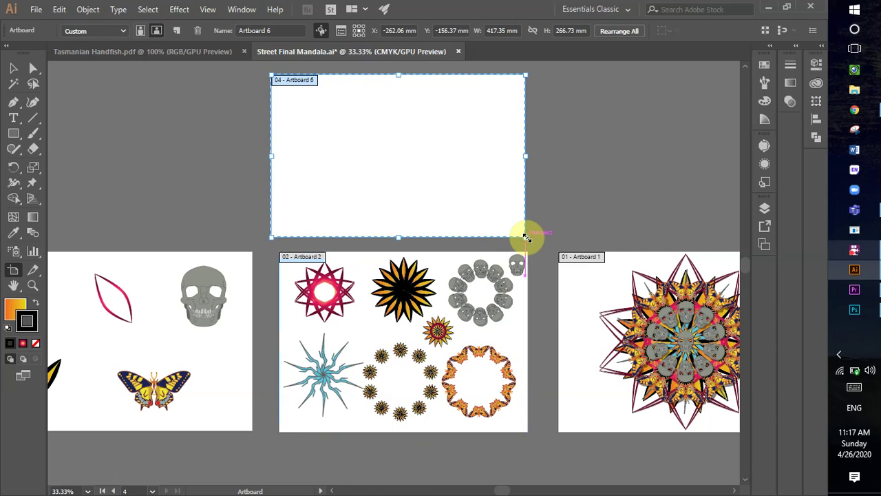
click(165, 308)
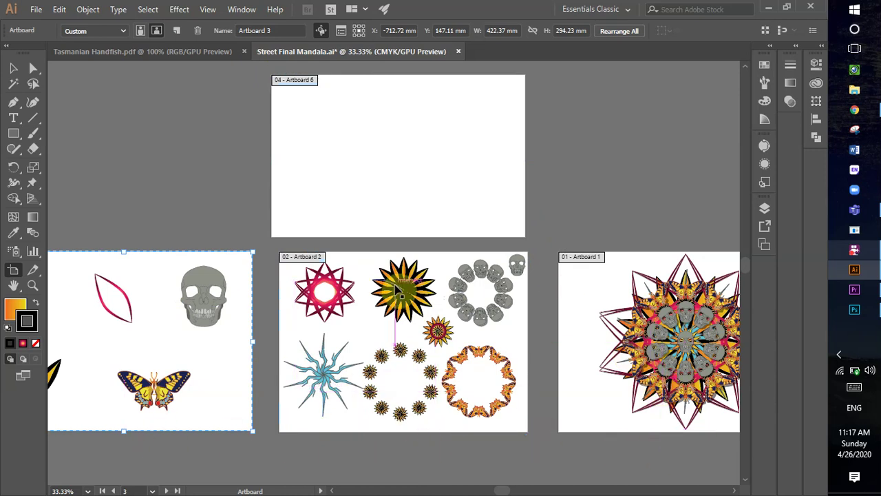
click(430, 184)
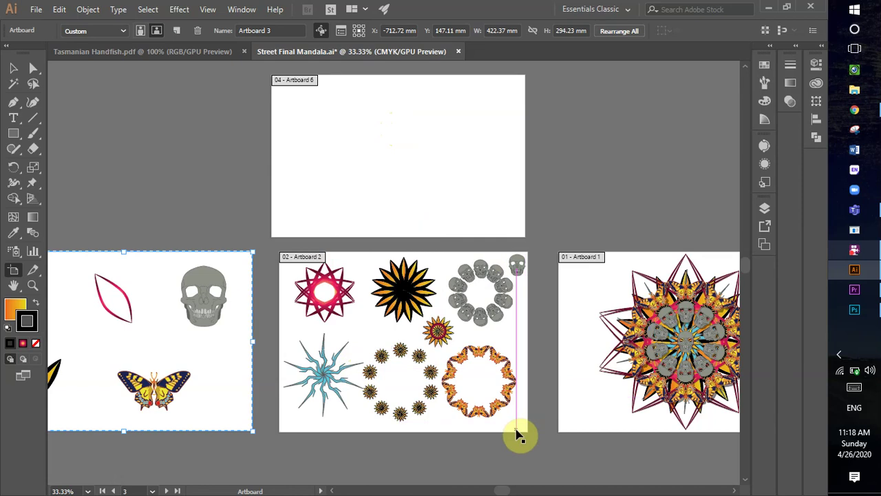
key(Escape)
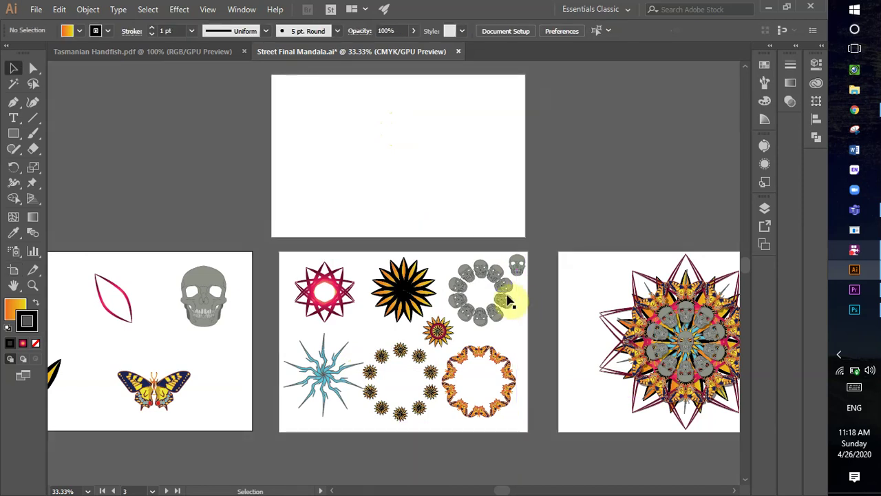
- Move the skull ring group up onto the new blank top artboard
click(509, 301)
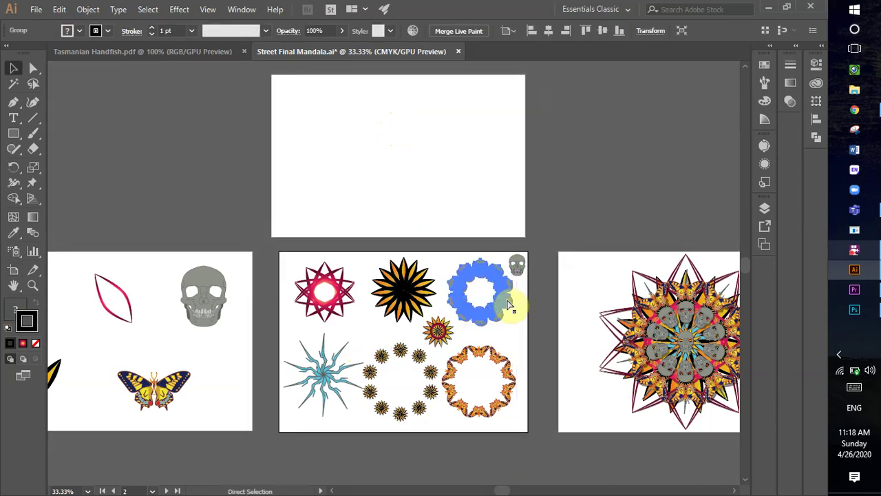
click(414, 184)
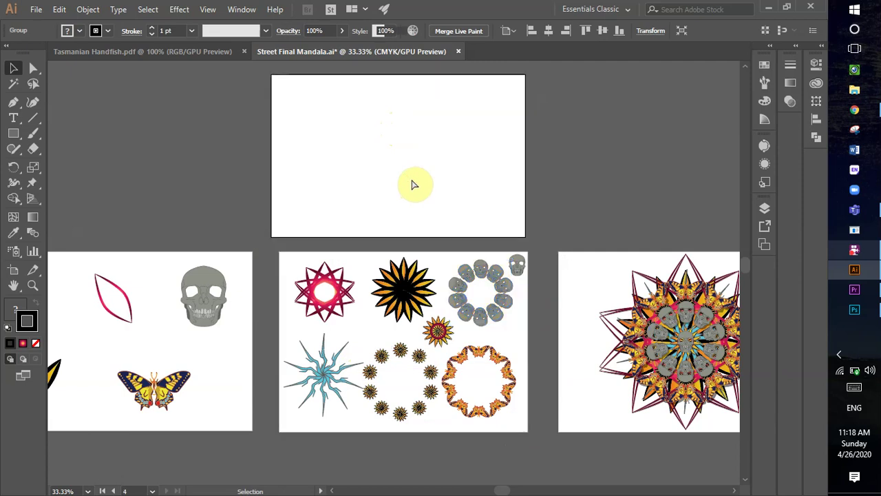
mouse_move(511, 288)
mouse_down()
mouse_move(452, 291)
mouse_move(424, 267)
mouse_move(434, 137)
mouse_up()
- Paste a copy of the crimson star and drag it onto the skull ring's centre
click(335, 291)
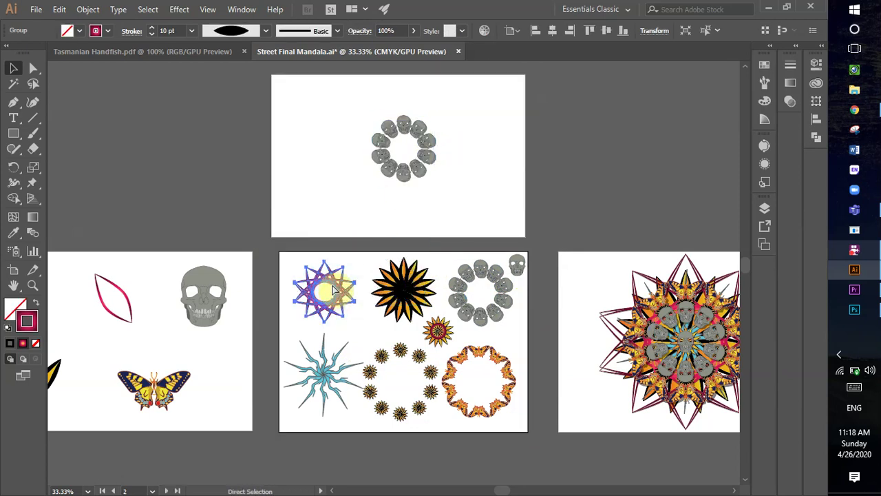
click(403, 144)
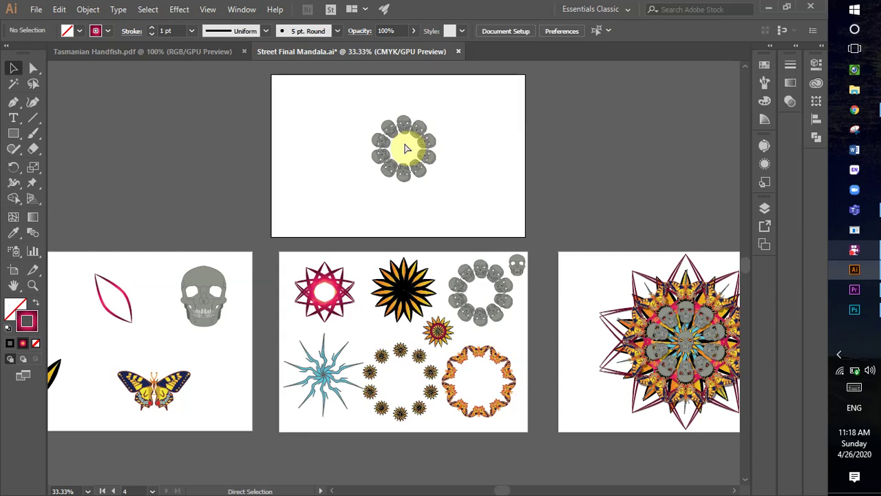
key(ctrl+v)
drag(396, 256, 416, 140)
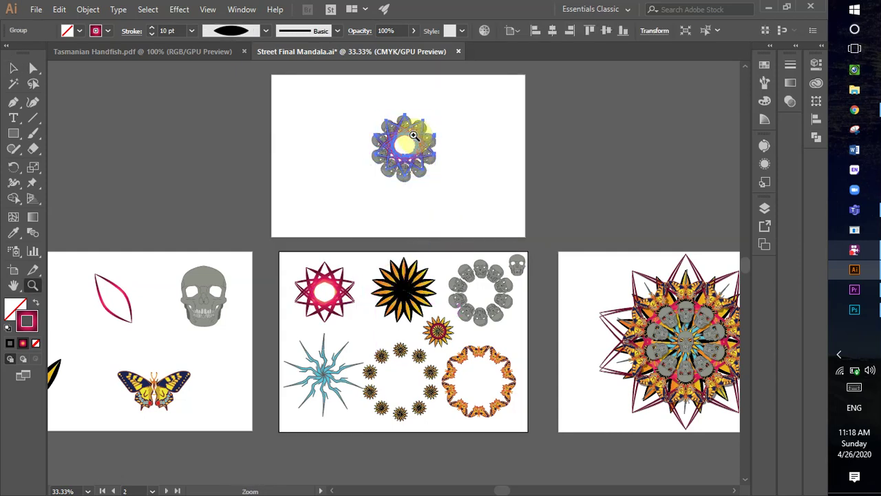
key(z)
click(414, 146)
- Scale the crimson star up by its corner handles so its points extend past the skulls
click(395, 266)
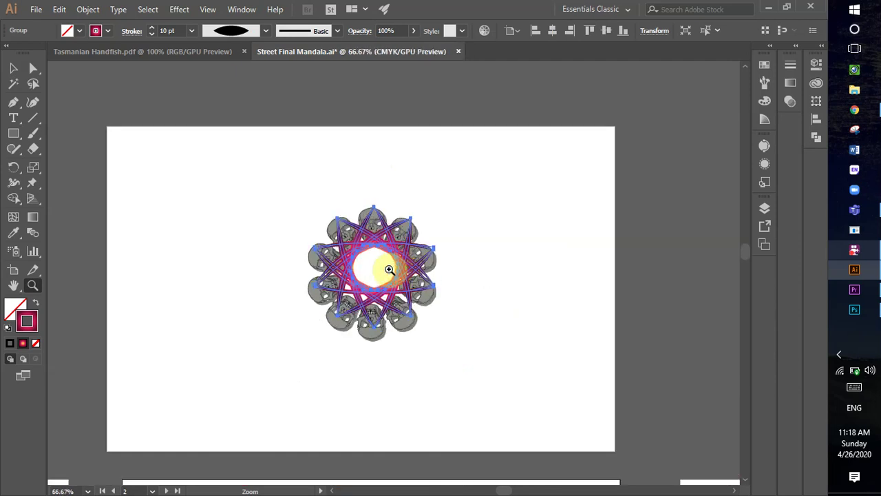
click(384, 272)
click(382, 273)
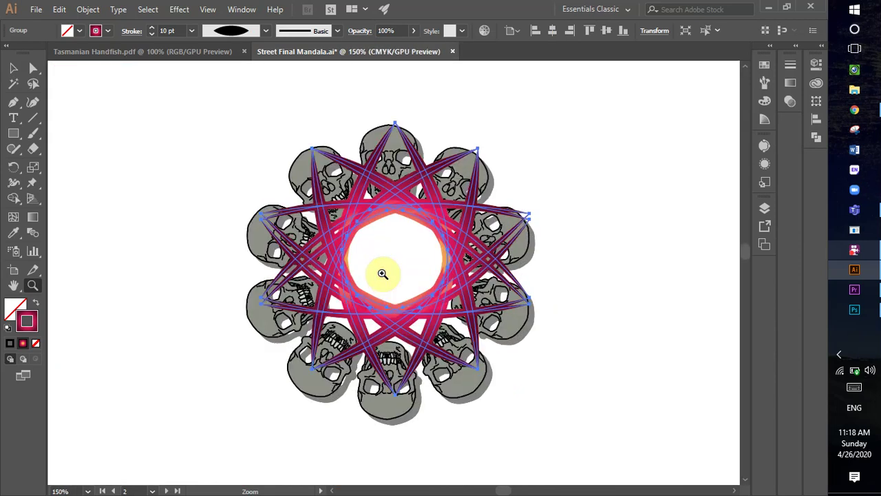
alt+click(383, 274)
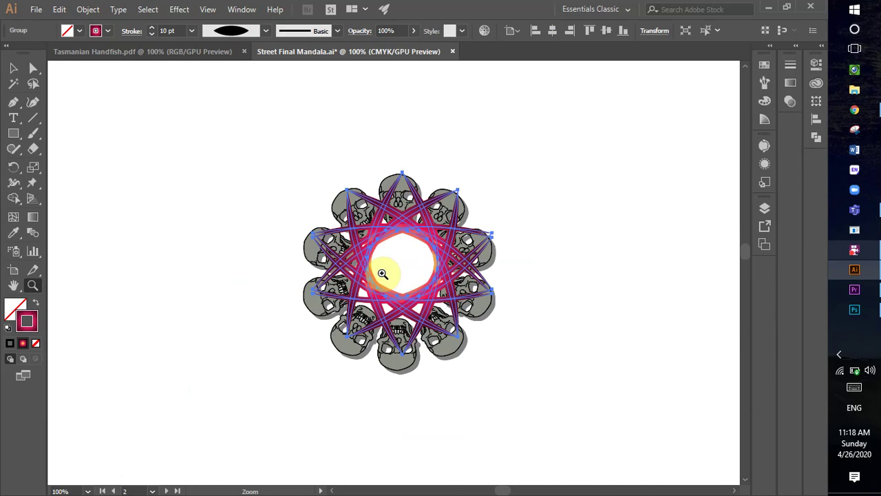
key(v)
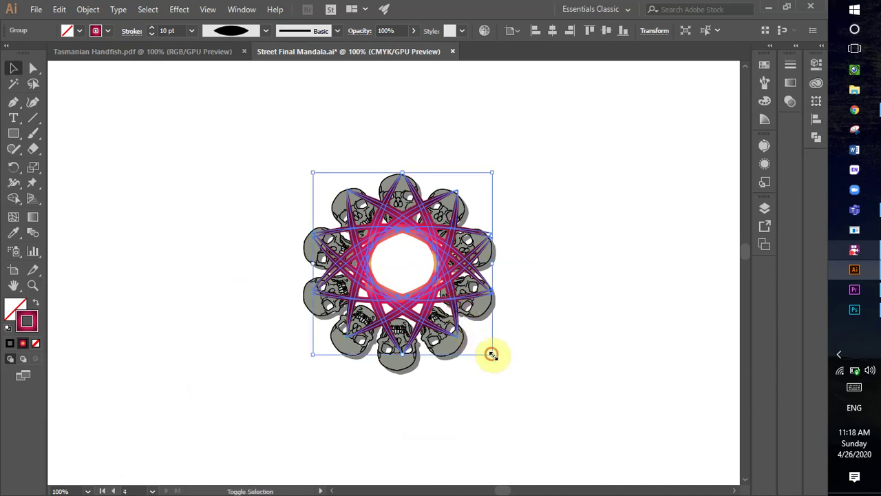
drag(491, 354, 565, 427)
drag(509, 359, 458, 324)
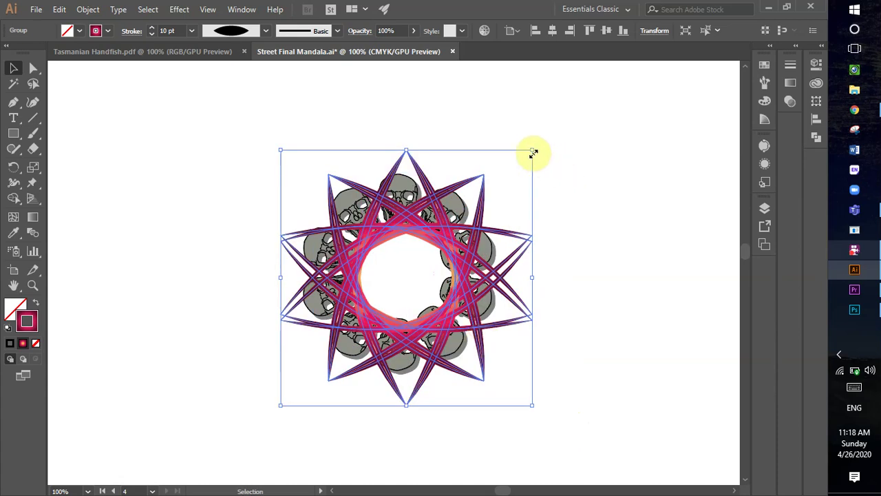
drag(534, 152, 544, 131)
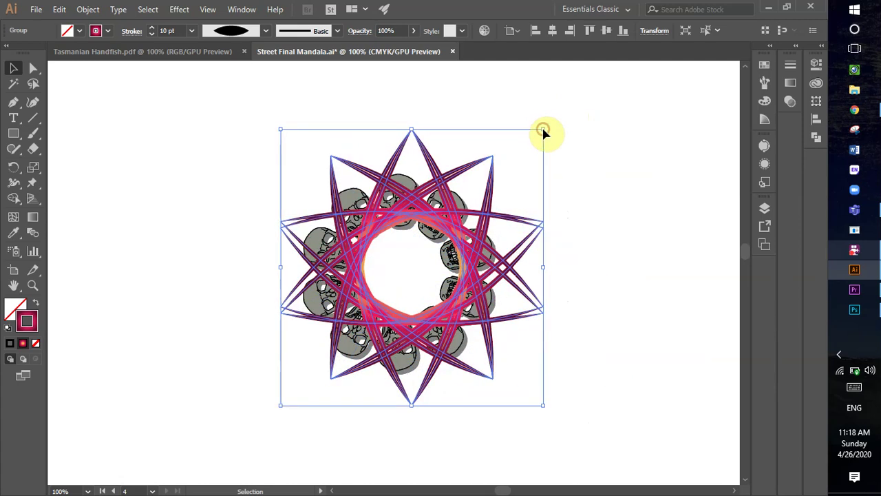
click(599, 217)
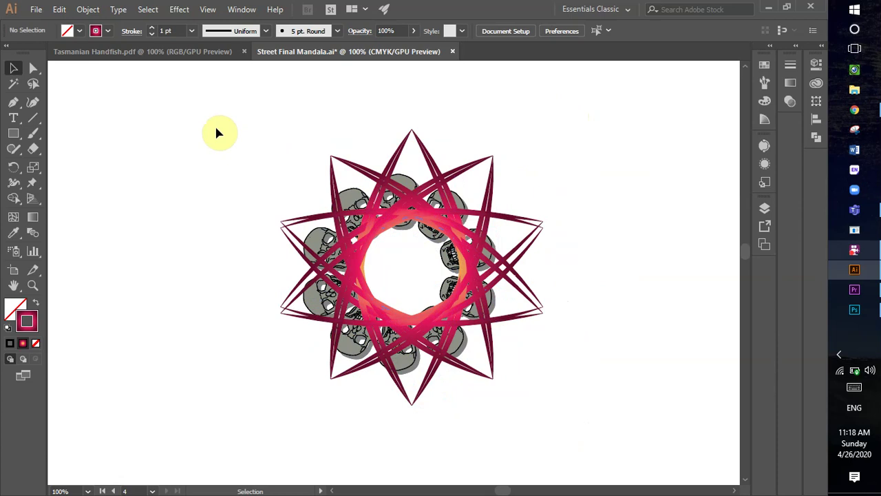
click(418, 201)
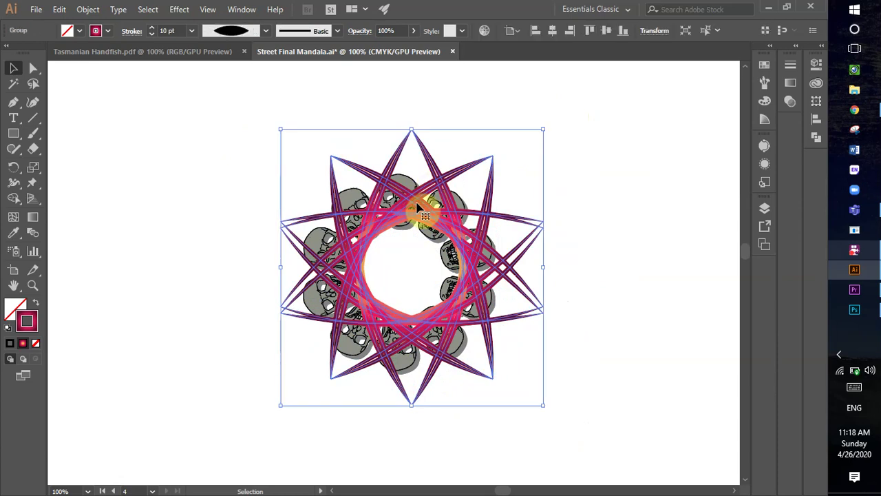
- Send the crimson star lines backward behind the skull ring and nudge the group slightly left
right_click(417, 207)
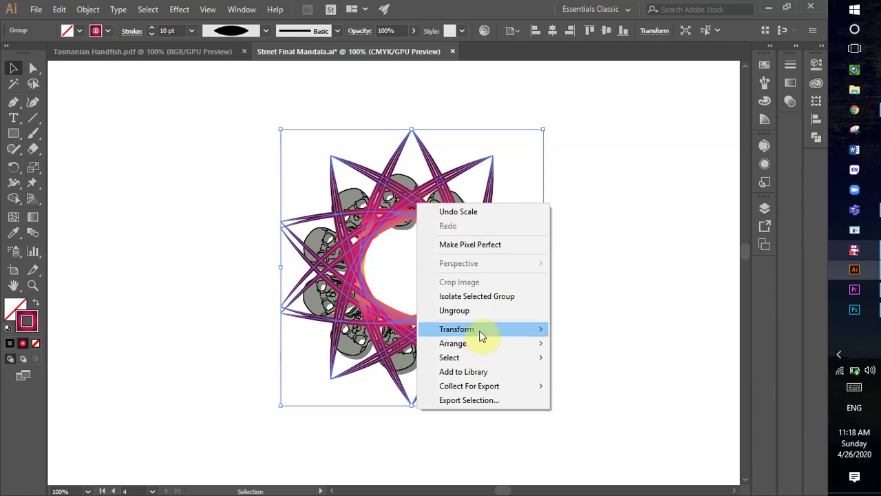
mouse_move(482, 342)
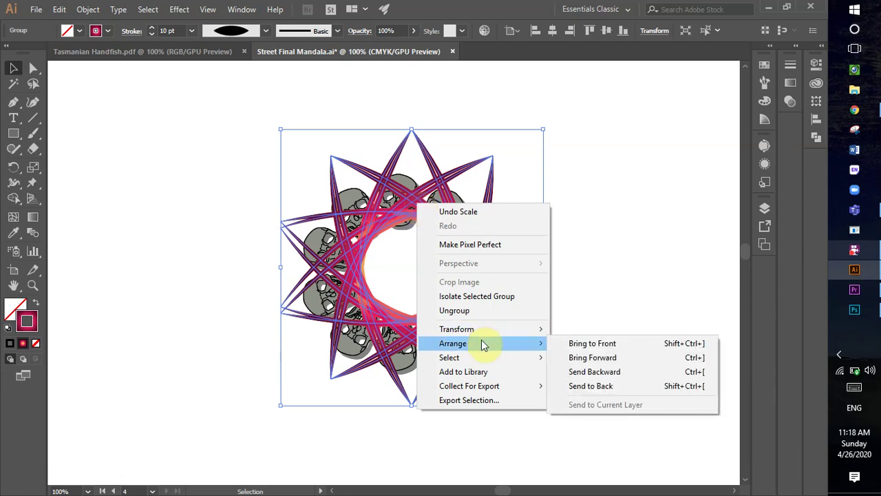
click(586, 386)
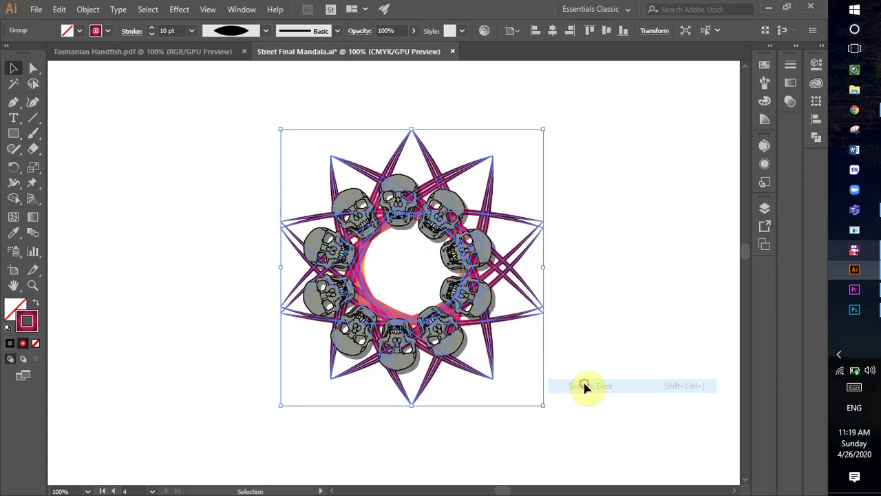
drag(484, 201, 482, 197)
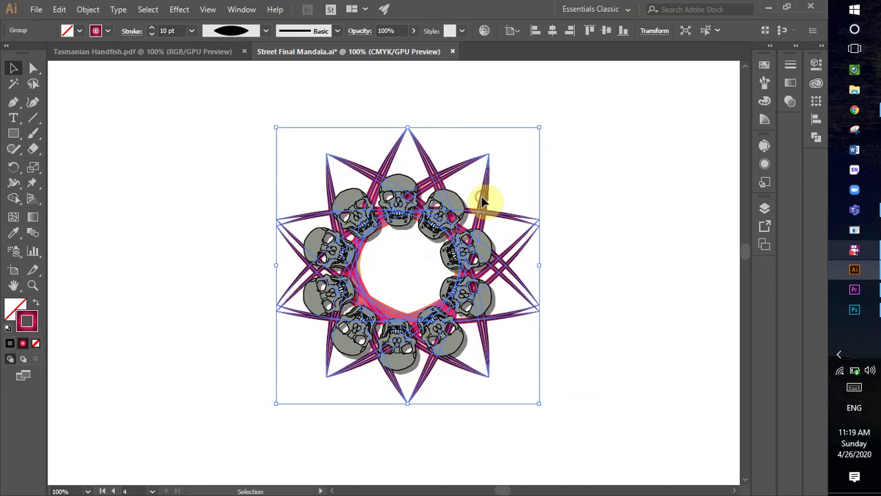
- Shrink the skull ring by a corner handle and reposition it inside the crimson star
click(613, 253)
click(484, 244)
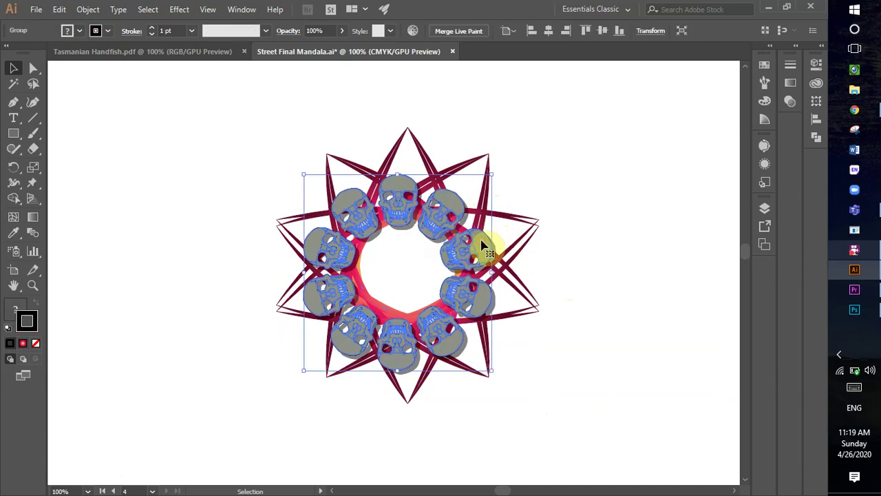
drag(488, 177, 395, 337)
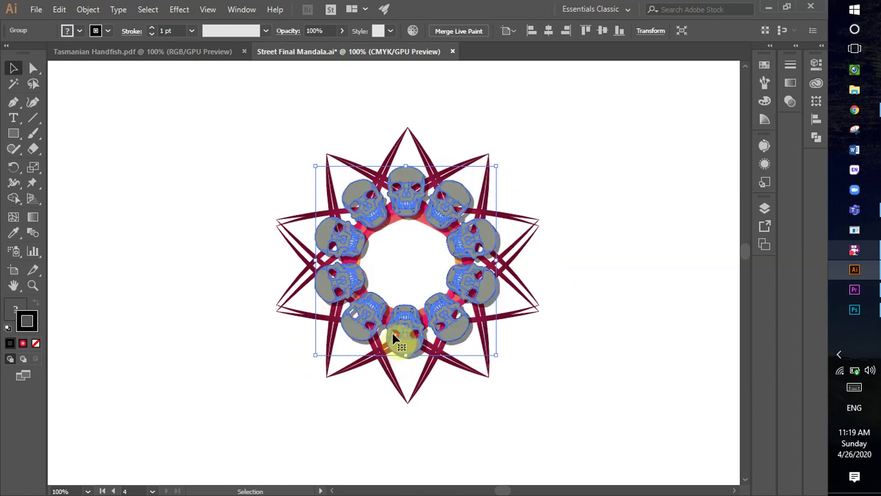
click(551, 415)
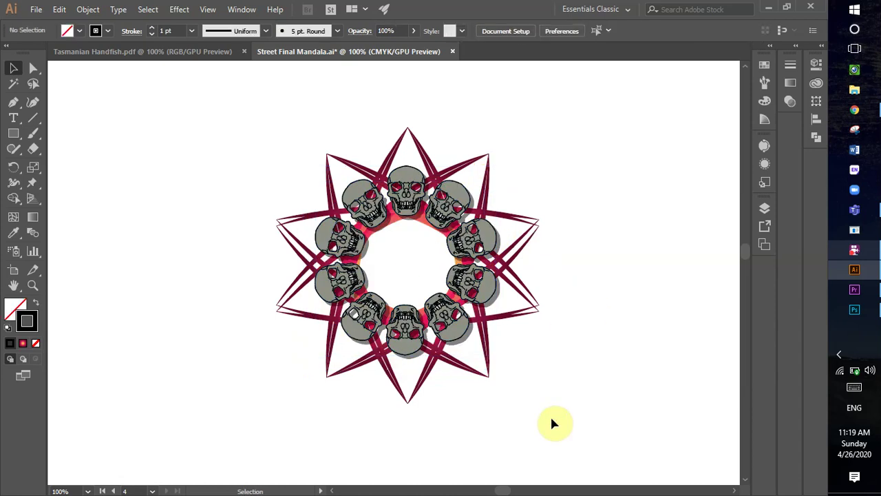
drag(456, 197, 460, 246)
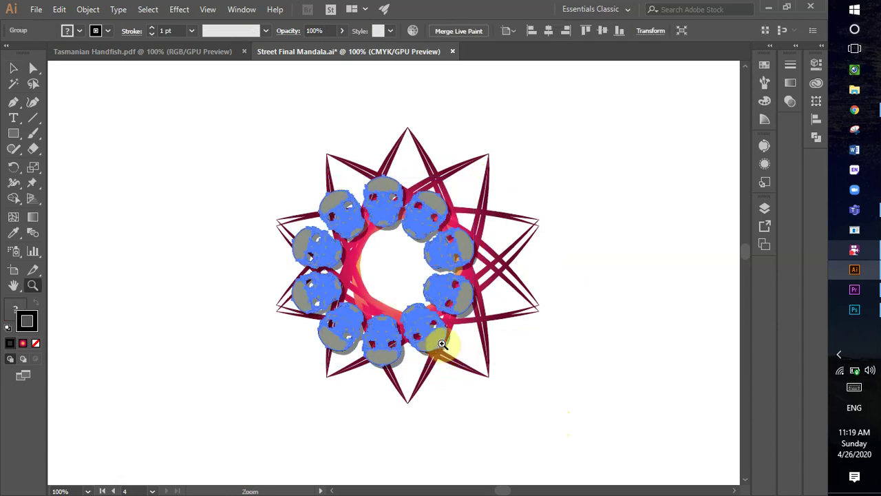
- Zoom out to 50% and drag the gold sun flower onto the top mandala artboard
ctrl+alt+click(442, 344)
ctrl+alt+click(443, 343)
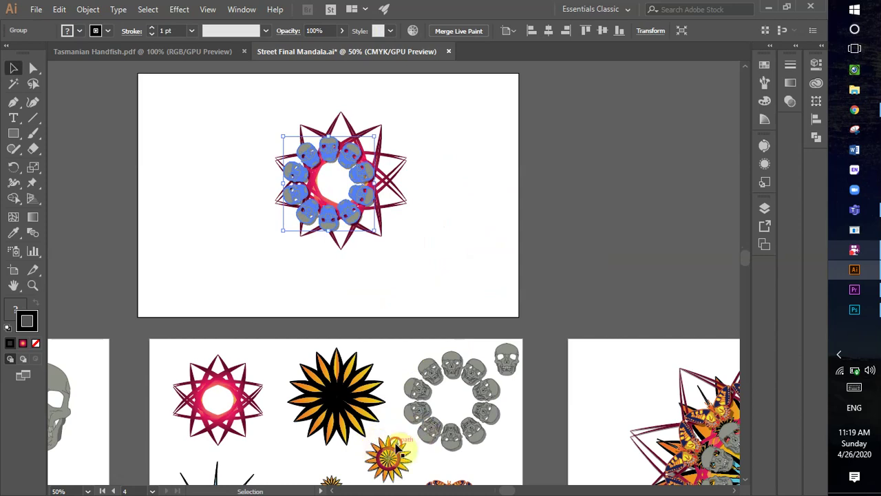
drag(390, 456, 360, 183)
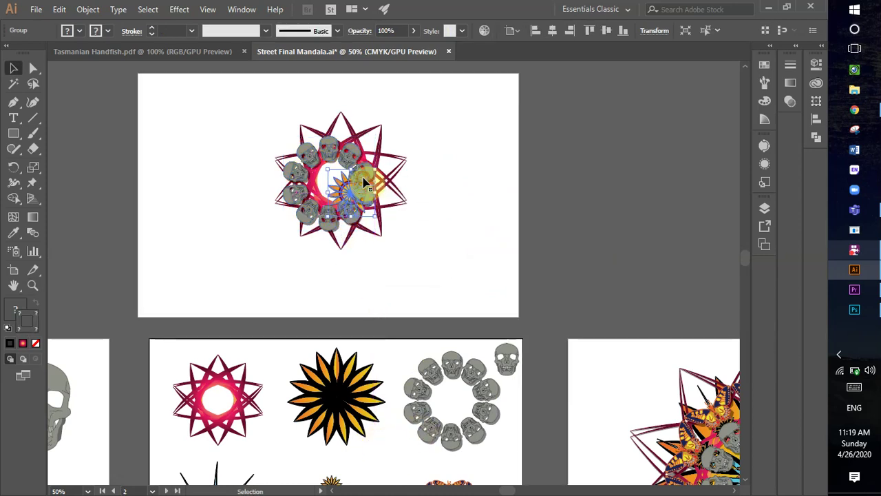
- Align the sun flower, skull ring and crimson star to horizontal and vertical centres
drag(414, 161, 262, 269)
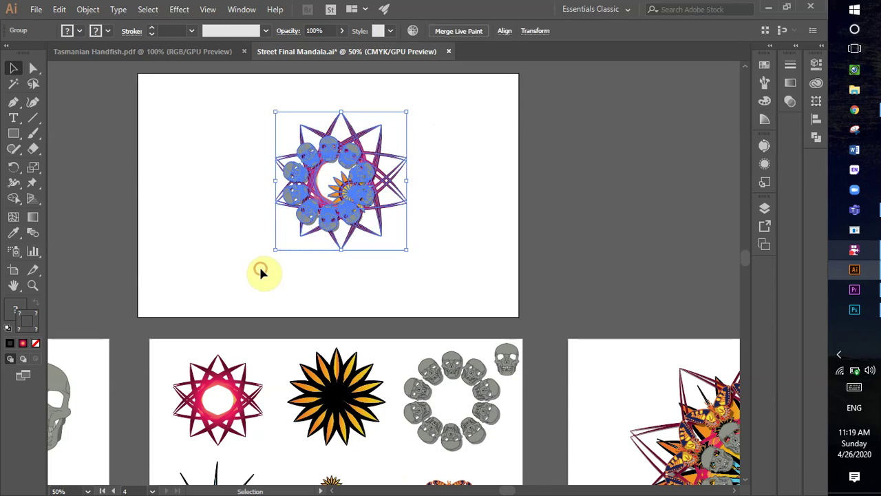
click(503, 31)
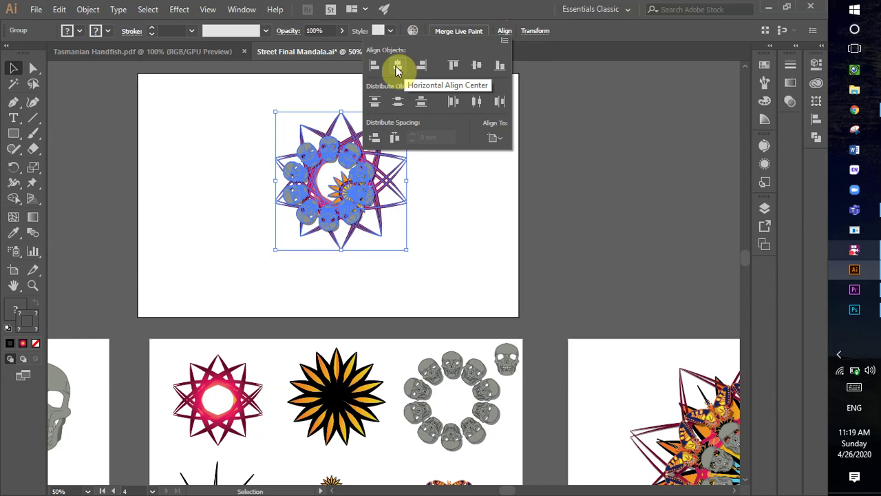
click(397, 67)
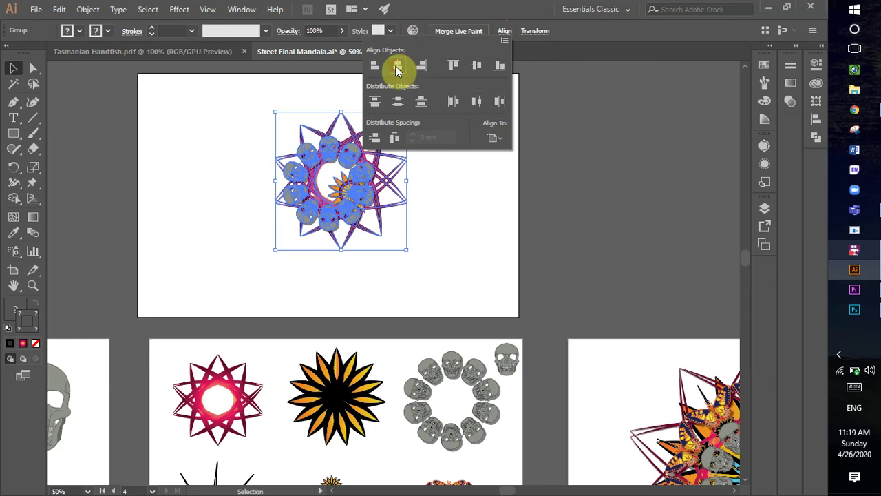
click(474, 67)
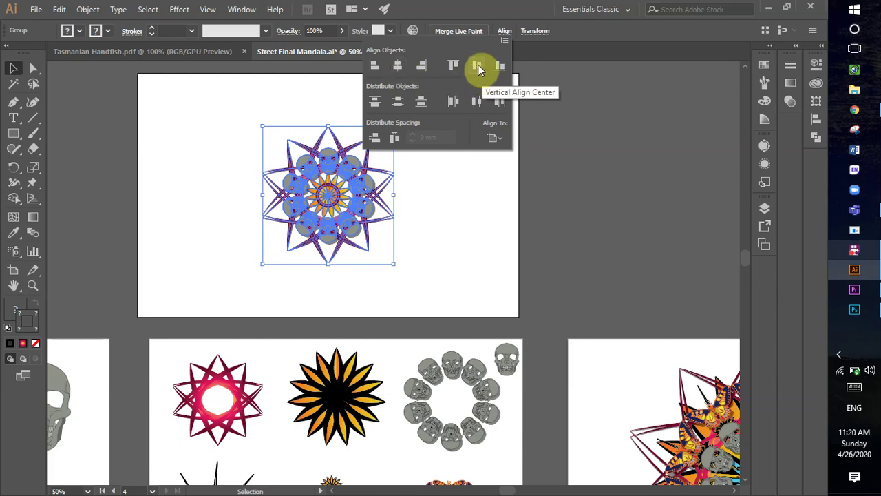
click(441, 225)
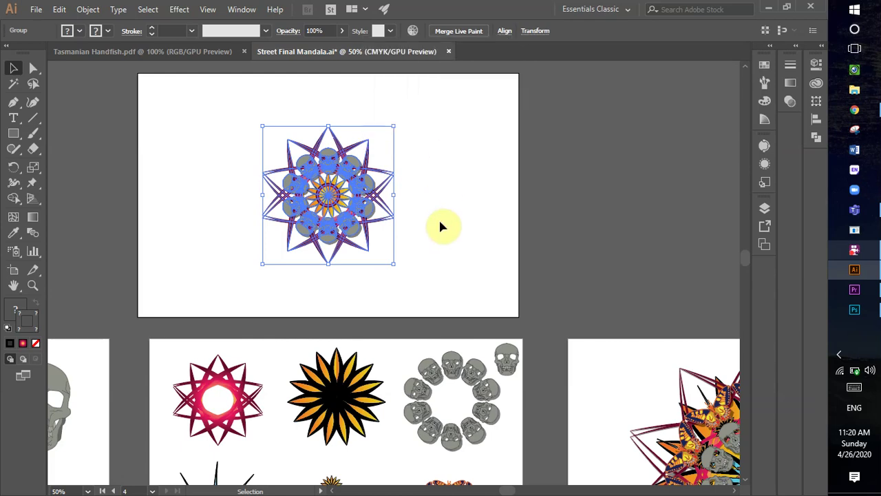
- Deselect, zoom to 150% on the mandala and pan it fully into view
click(441, 225)
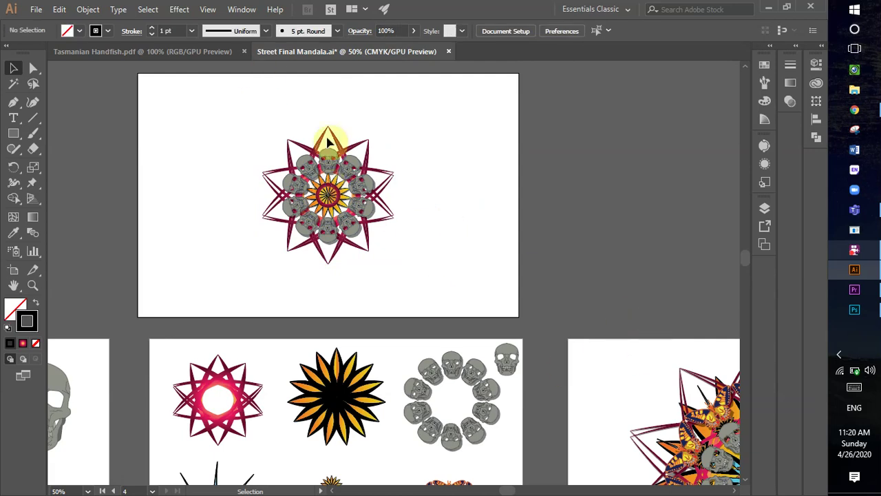
key(z)
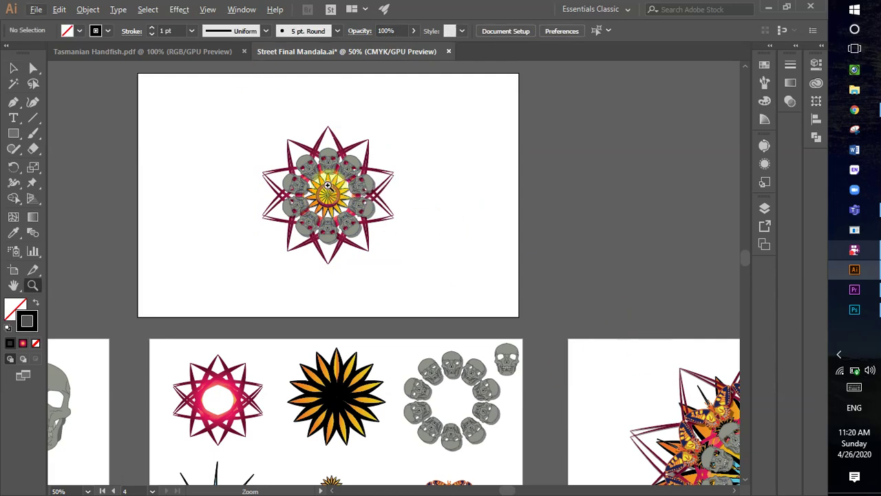
click(328, 195)
click(407, 286)
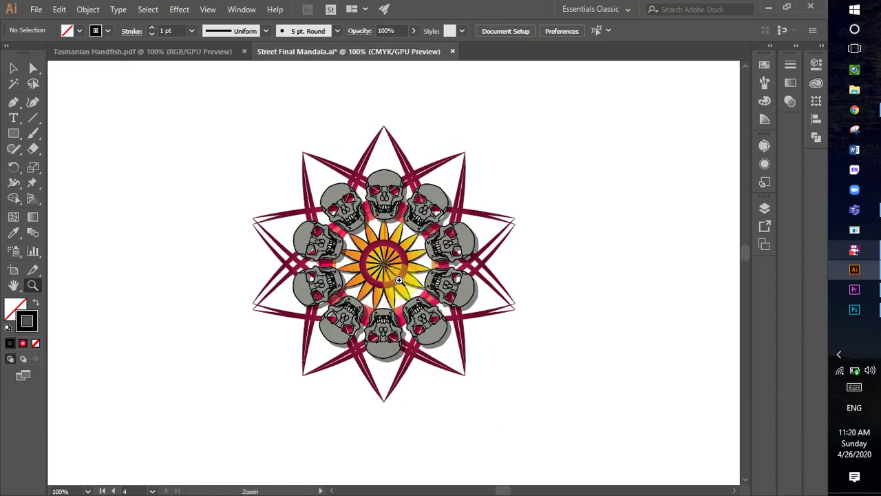
click(400, 281)
key(h)
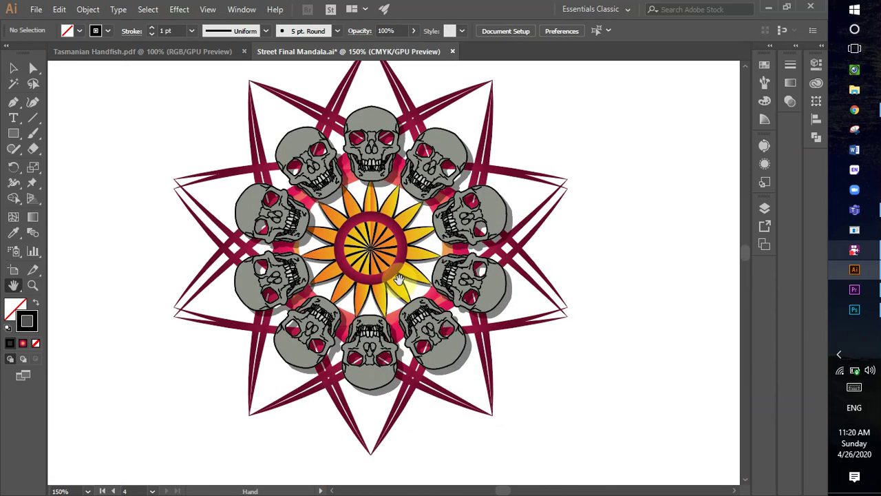
drag(643, 188, 637, 211)
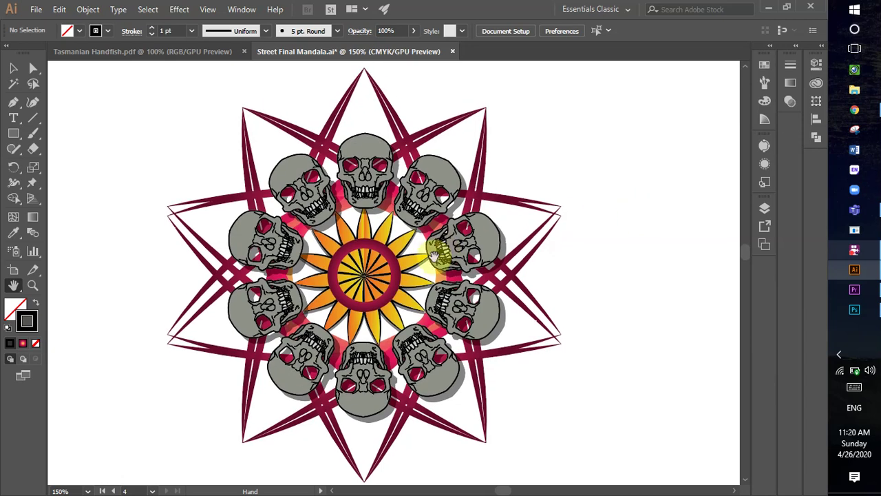
- Enlarge the centre flower group to about 70 mm wide and re-centre it in the mandala
key(v)
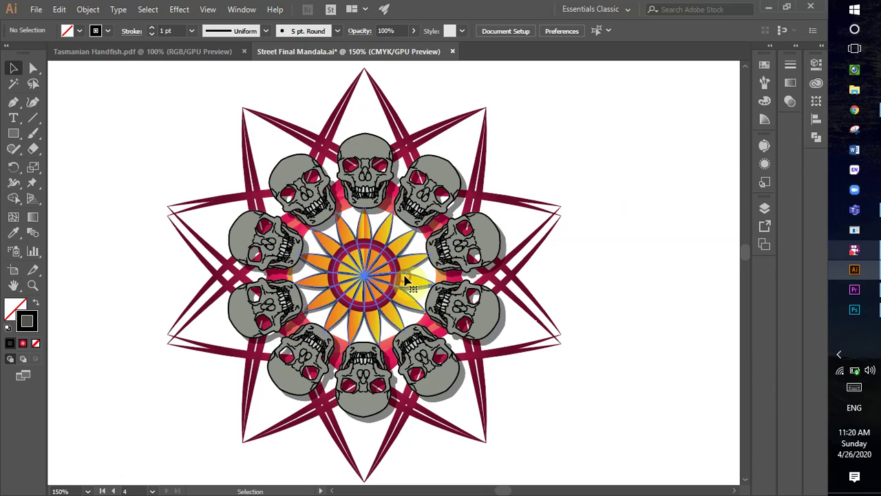
click(406, 279)
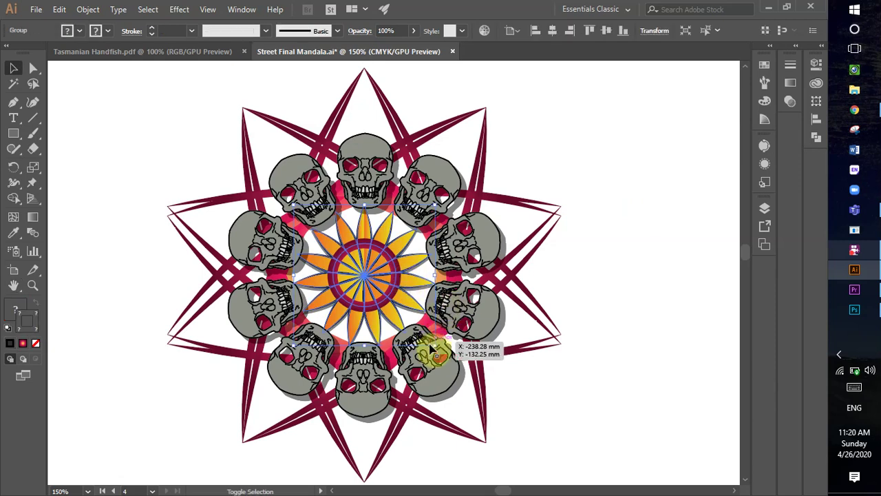
drag(435, 345, 492, 404)
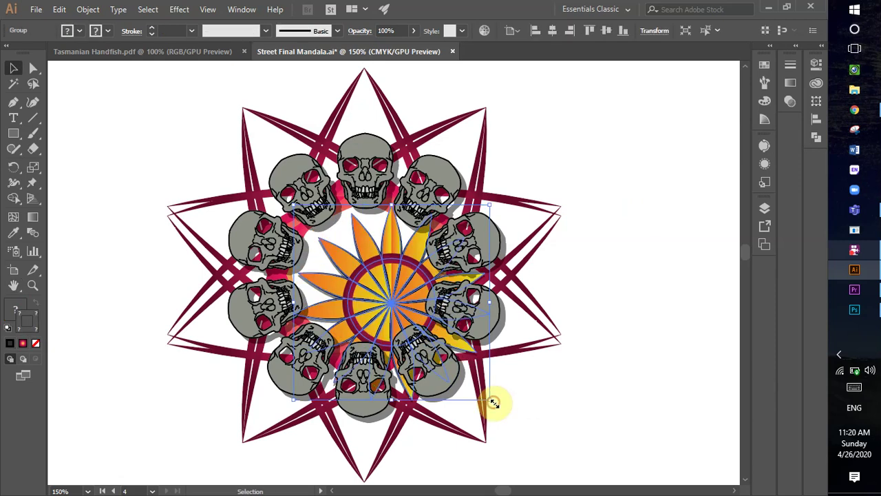
drag(449, 338, 419, 312)
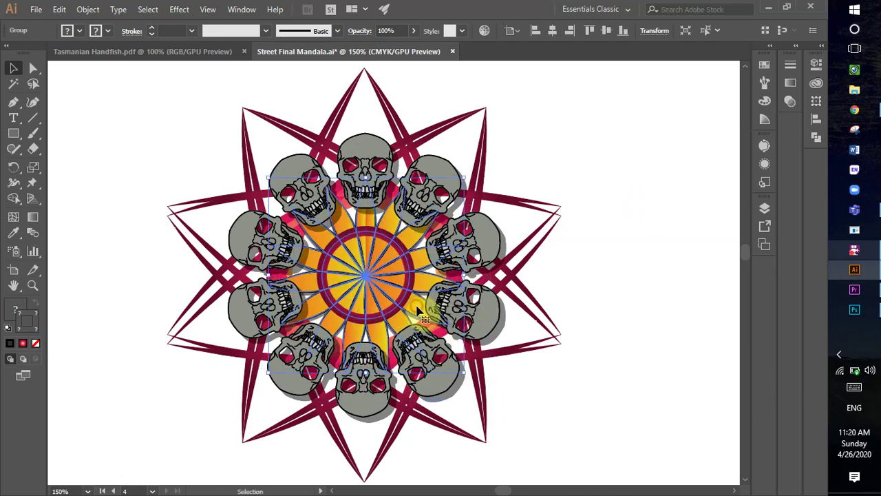
- Bring the flower group forward two levels in the stacking order
right_click(416, 263)
mouse_move(449, 400)
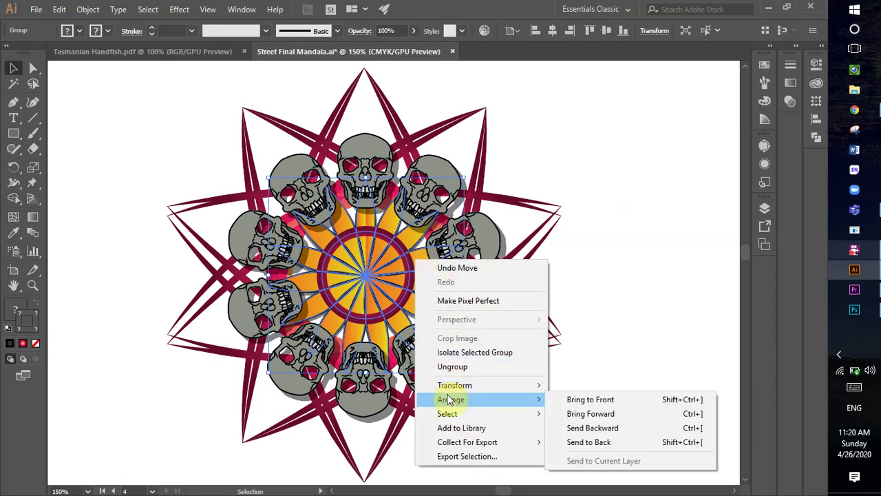
click(572, 413)
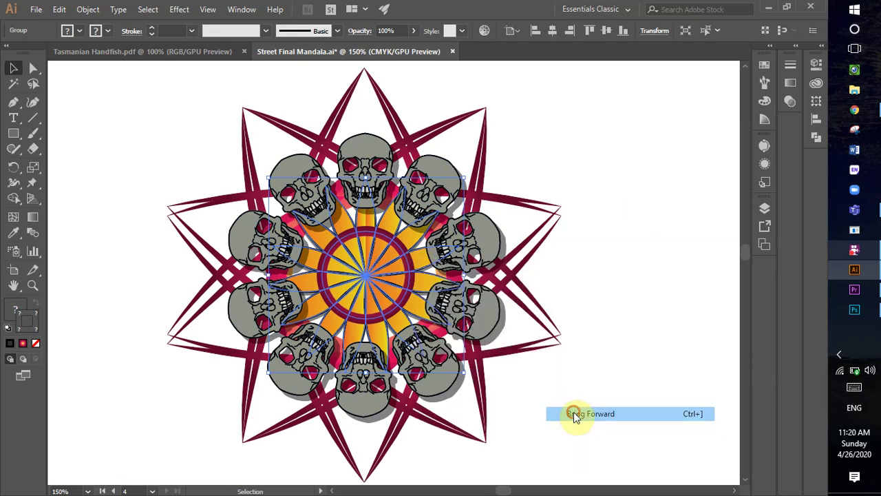
right_click(424, 262)
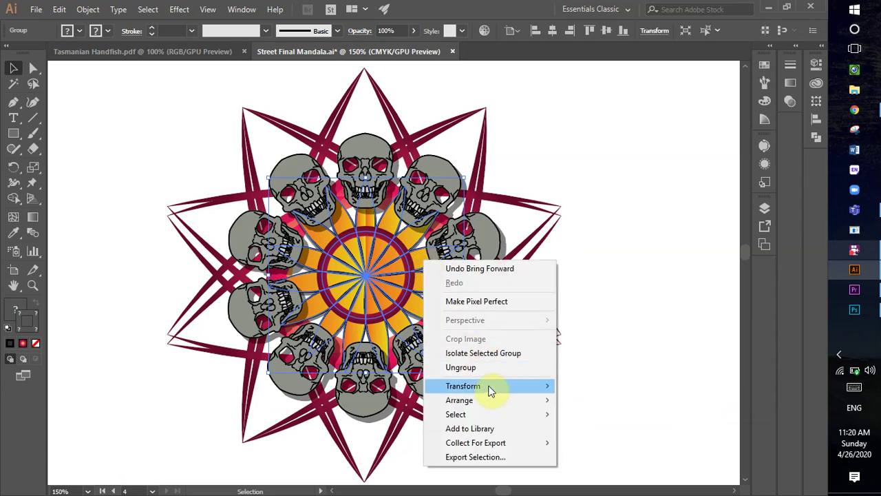
mouse_move(491, 401)
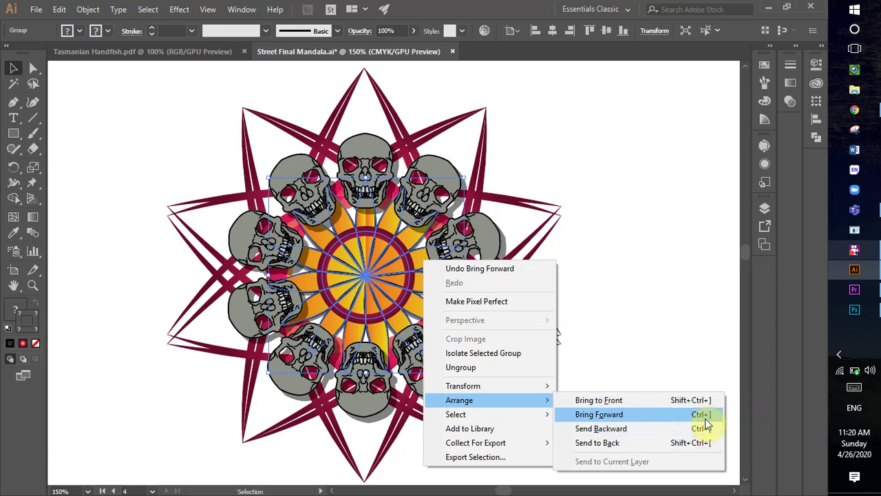
click(622, 414)
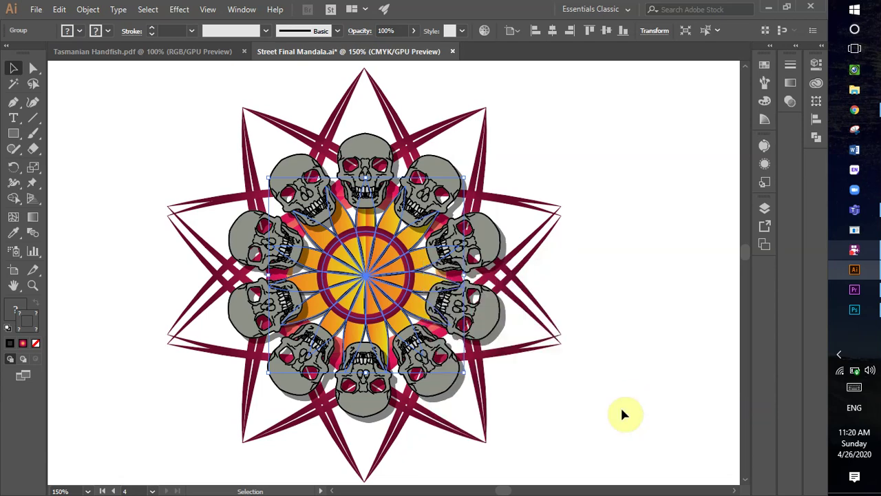
- Bring the starburst forward once more, then to front, and undo the Bring to Front
click(427, 282)
right_click(425, 282)
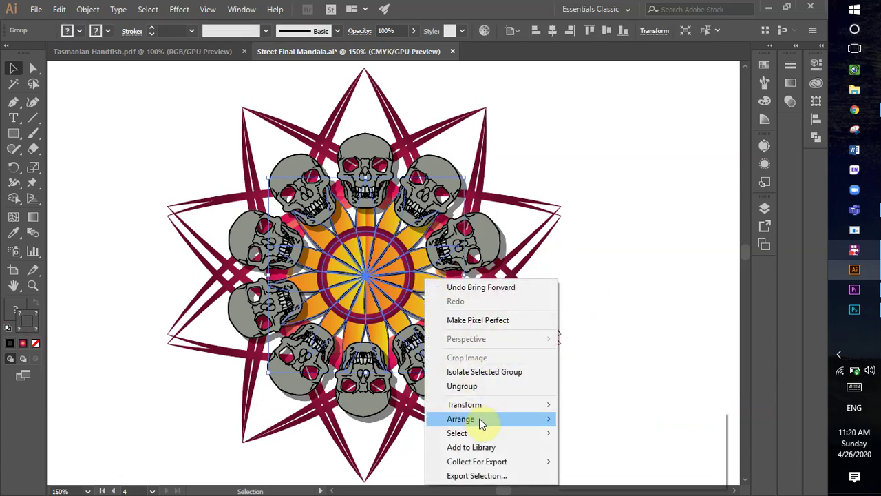
mouse_move(479, 418)
click(592, 433)
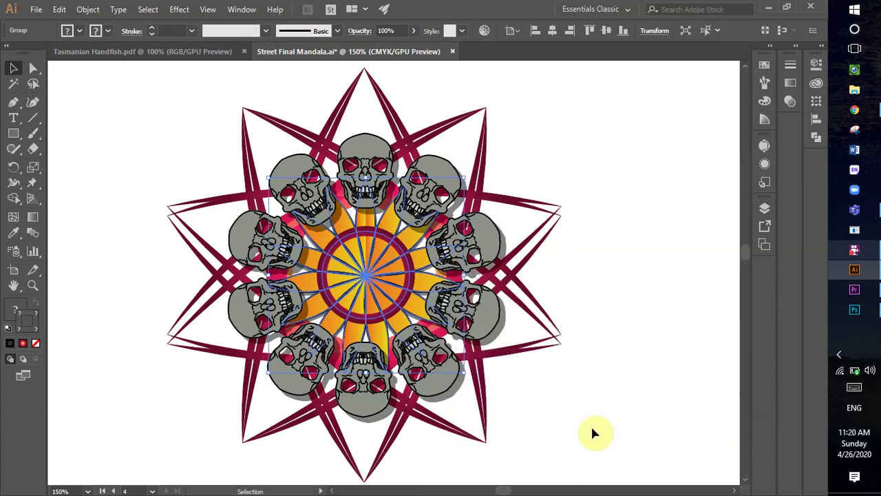
right_click(425, 284)
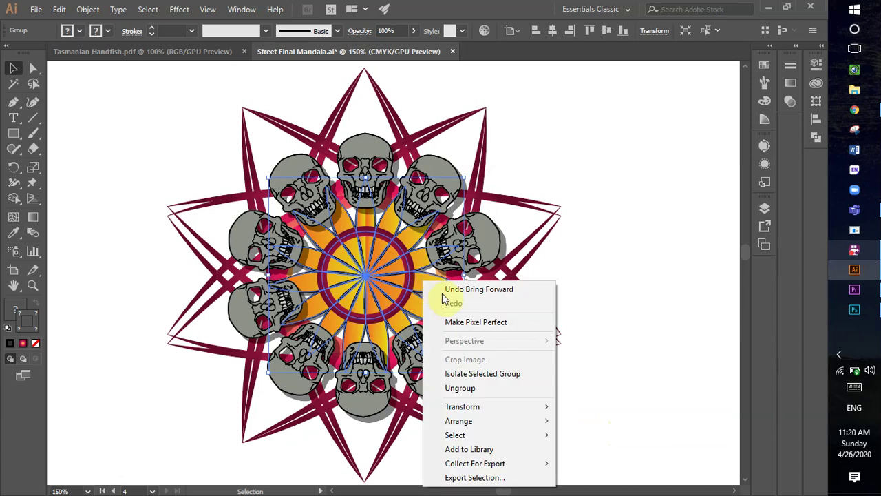
mouse_move(464, 412)
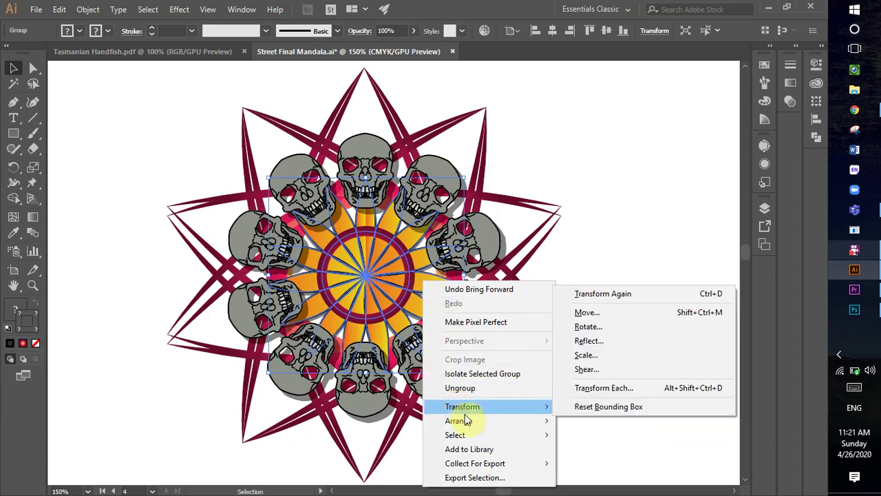
click(598, 421)
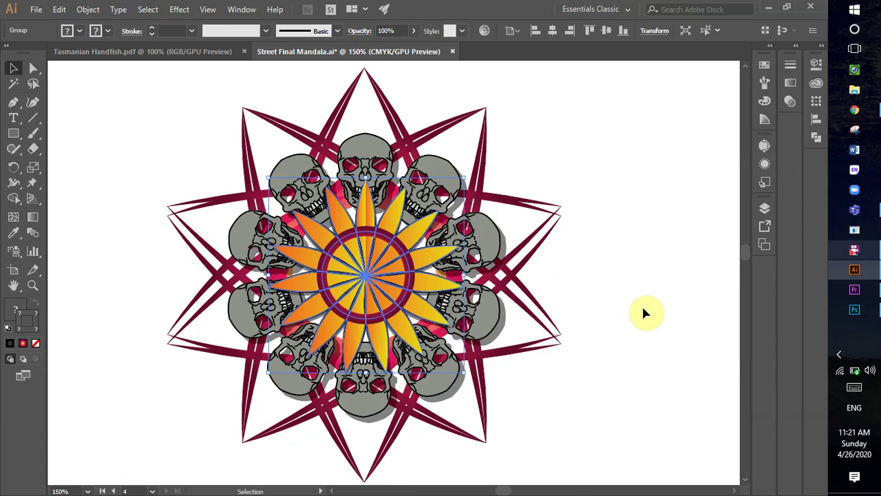
key(ctrl+z)
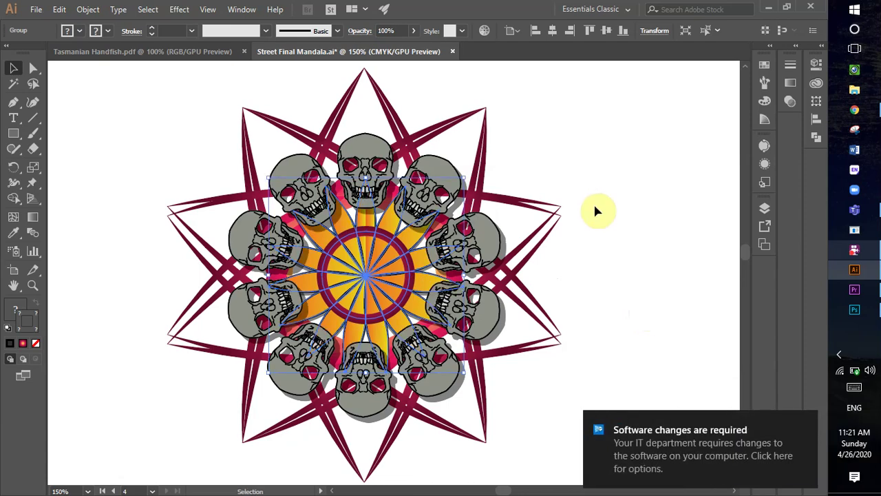
- Deselect, dismiss the Windows notification, and pan over to the busier butterfly mandala
click(596, 207)
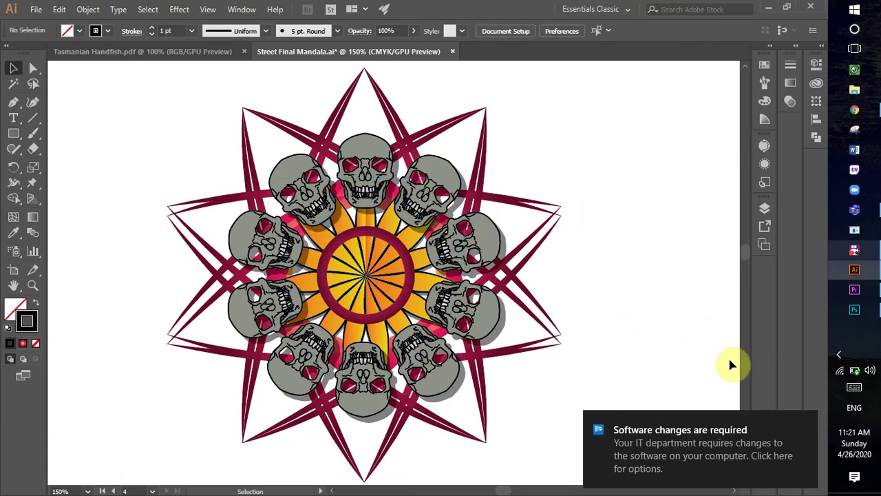
click(806, 422)
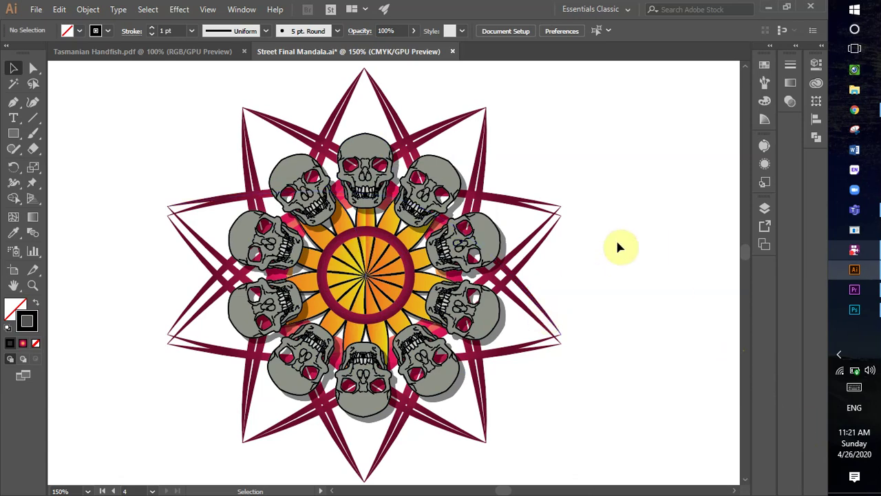
key(z)
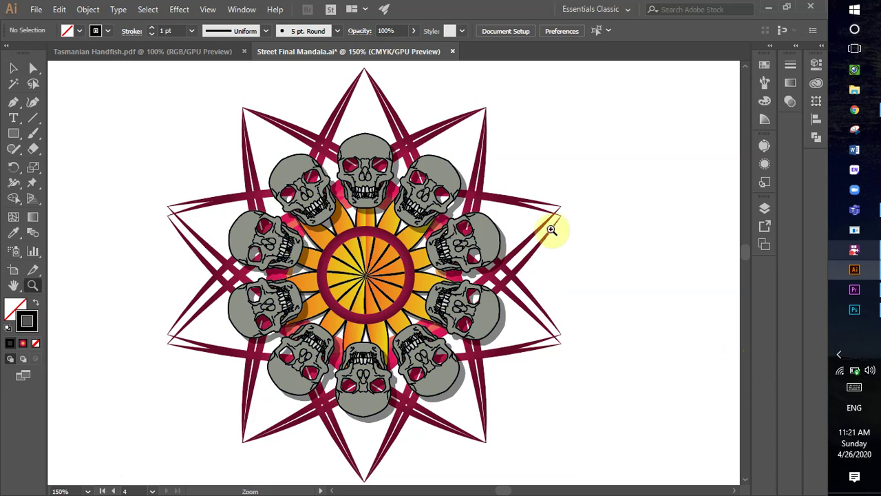
alt+click(579, 282)
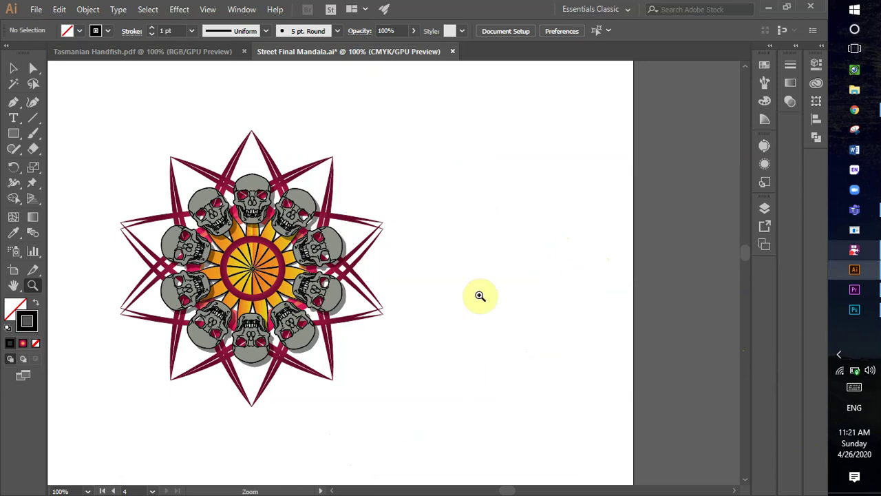
key(space)
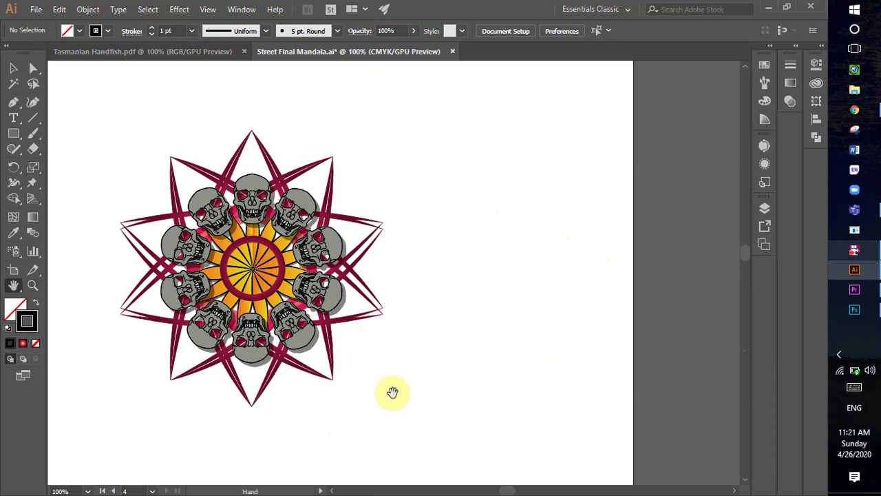
drag(404, 397, 500, 399)
drag(553, 388, 323, 272)
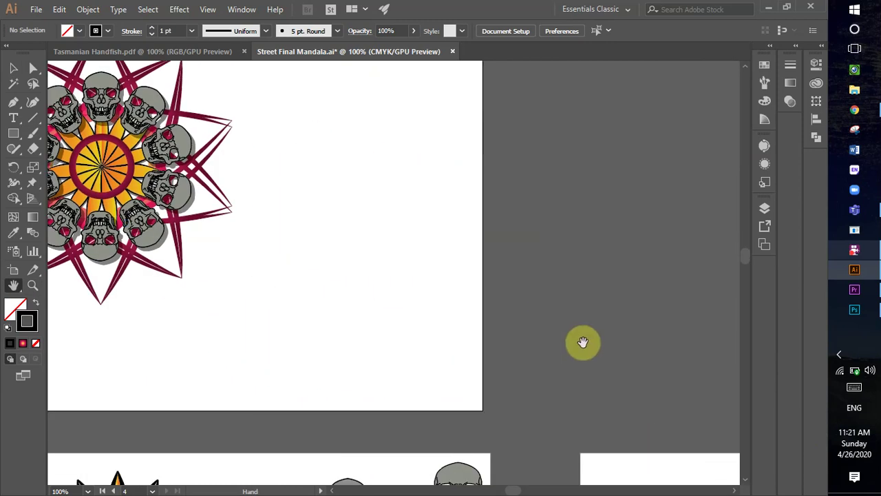
mouse_move(583, 342)
mouse_down()
mouse_move(376, 252)
mouse_move(325, 204)
mouse_up()
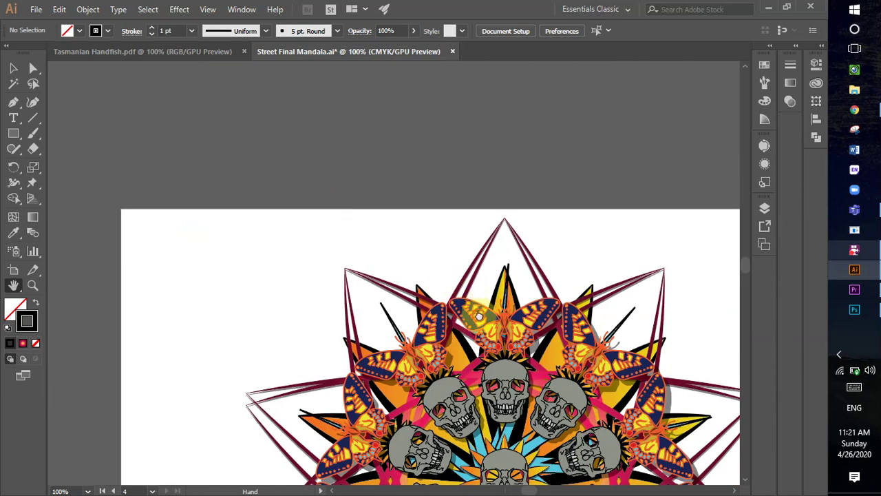
drag(485, 326, 393, 178)
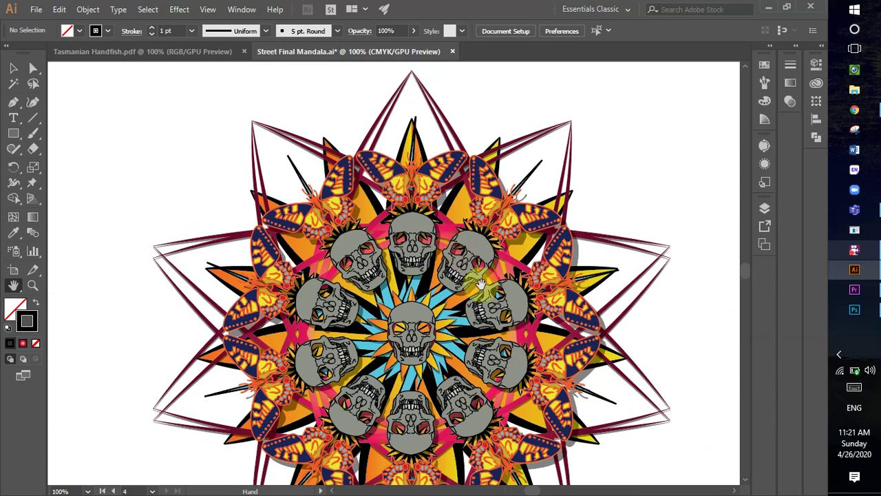
drag(481, 285, 480, 246)
- Zoom in on the central skull's right cheek and its neighbouring rays
key(z)
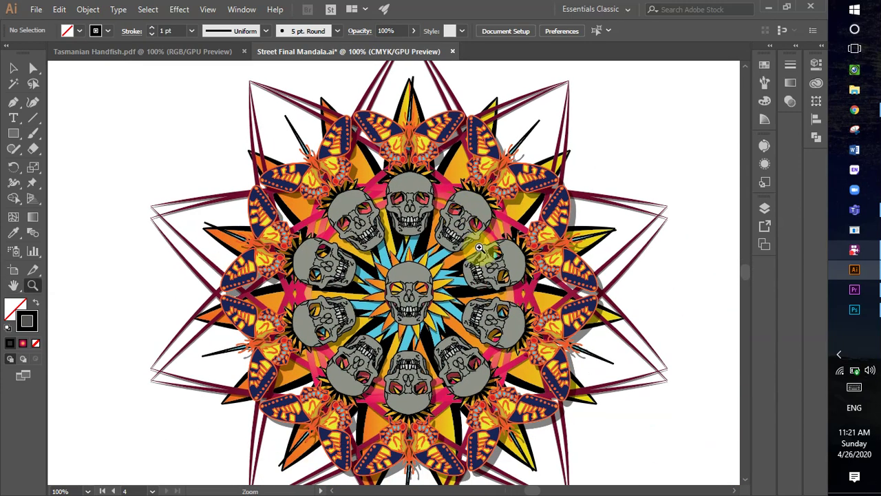
click(454, 328)
click(427, 283)
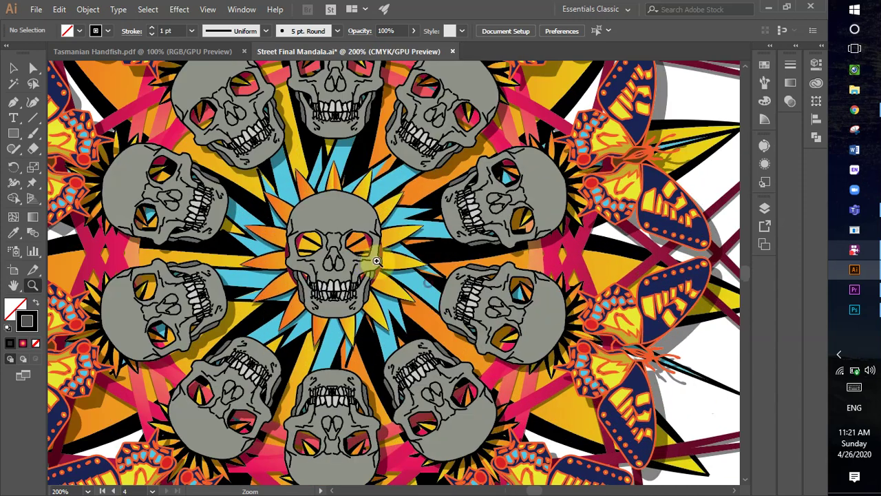
click(367, 257)
click(327, 275)
click(434, 286)
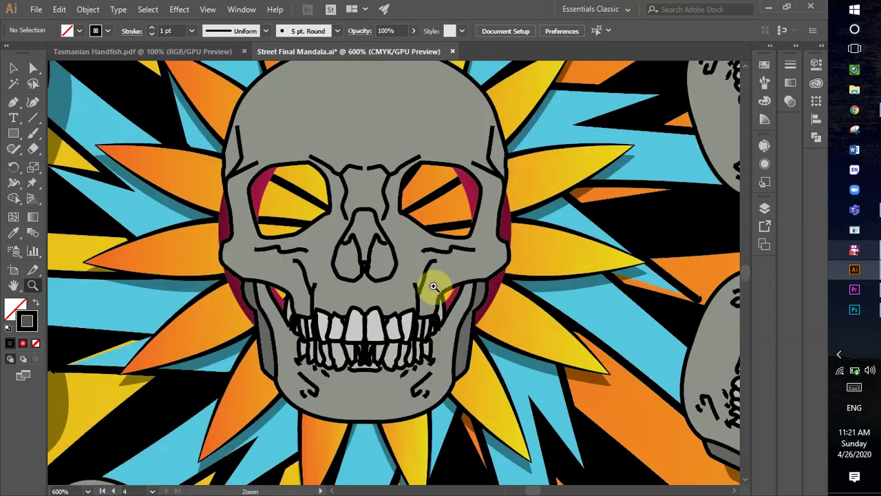
click(434, 286)
click(317, 257)
click(648, 257)
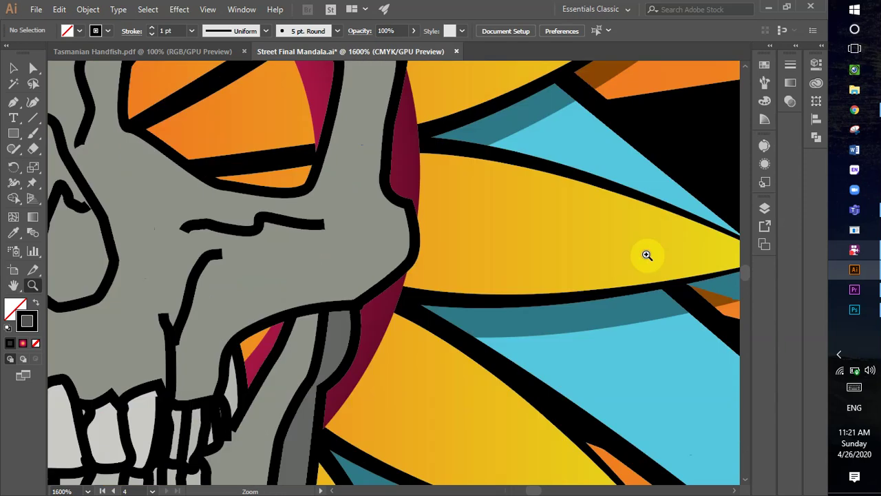
- Zoom in closely on the yellow ray's gradient, then back out to the whole butterfly mandala
click(414, 267)
click(414, 267)
click(413, 267)
click(413, 268)
click(414, 267)
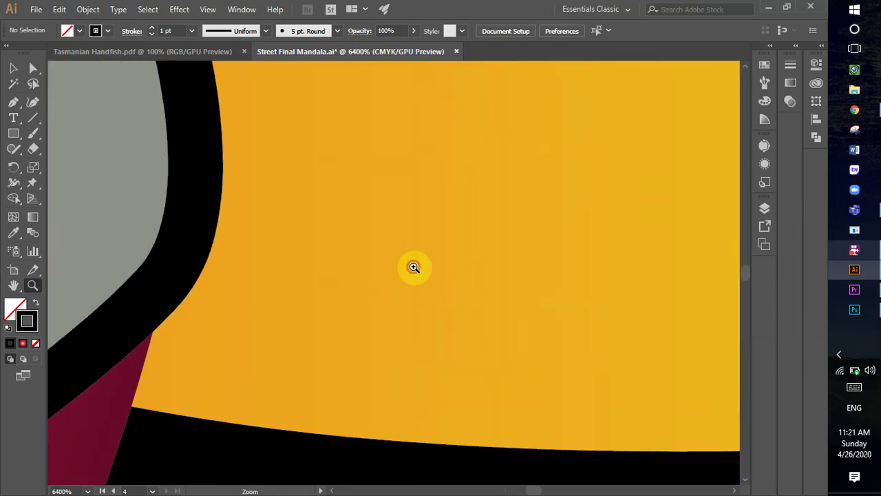
alt+click(414, 267)
alt+click(414, 267)
alt+click(414, 267)
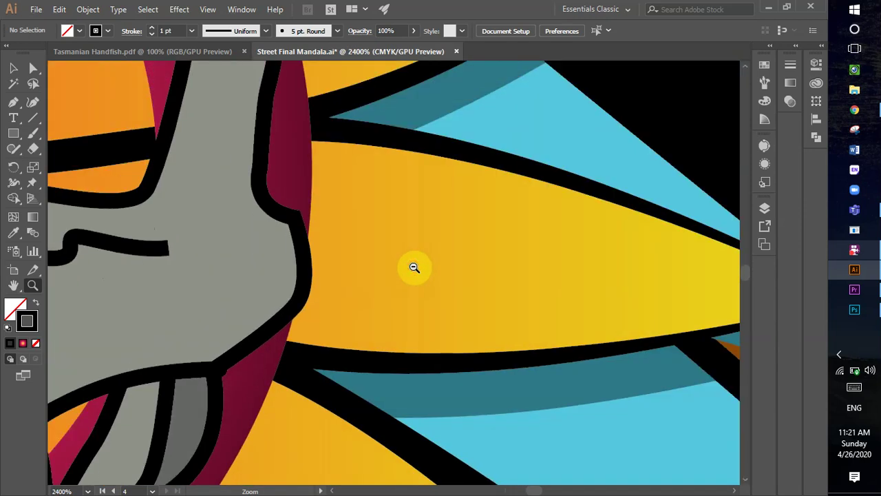
alt+click(413, 267)
alt+click(414, 267)
alt+click(414, 268)
alt+click(413, 267)
alt+click(414, 268)
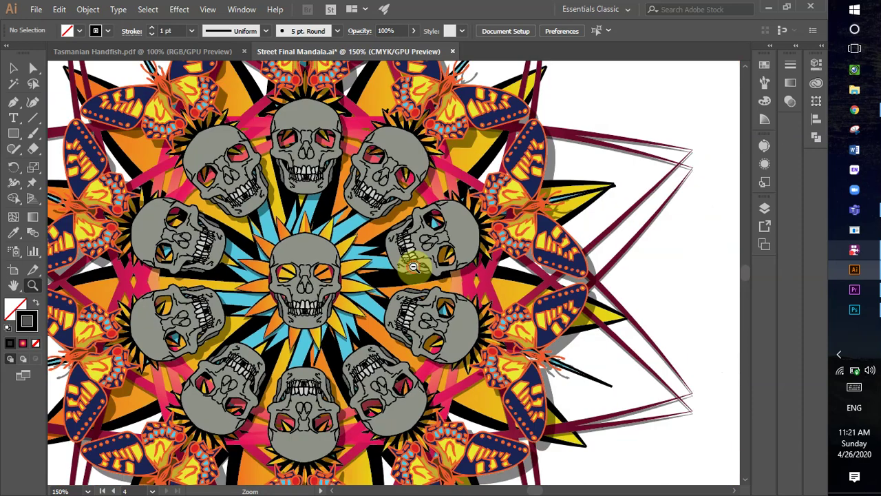
alt+click(414, 268)
alt+click(414, 267)
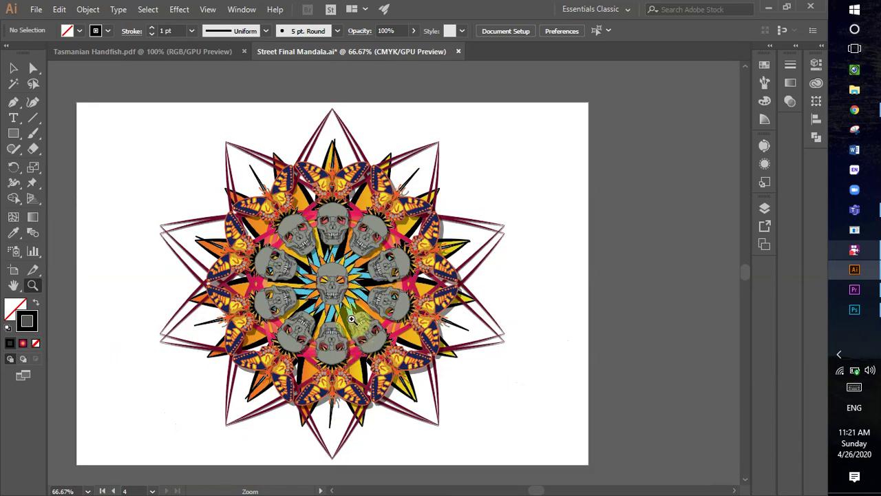
- Zoom out to about 25% so every artboard is visible at once
alt+click(351, 318)
alt+click(351, 319)
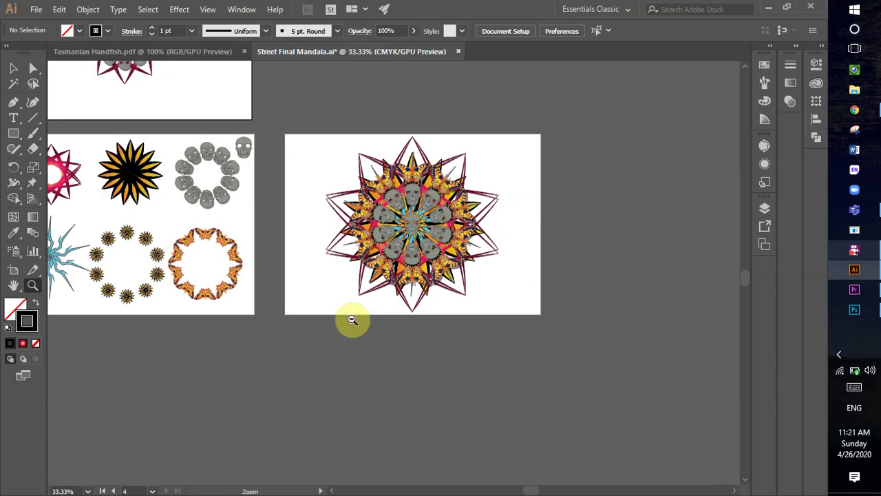
alt+click(351, 319)
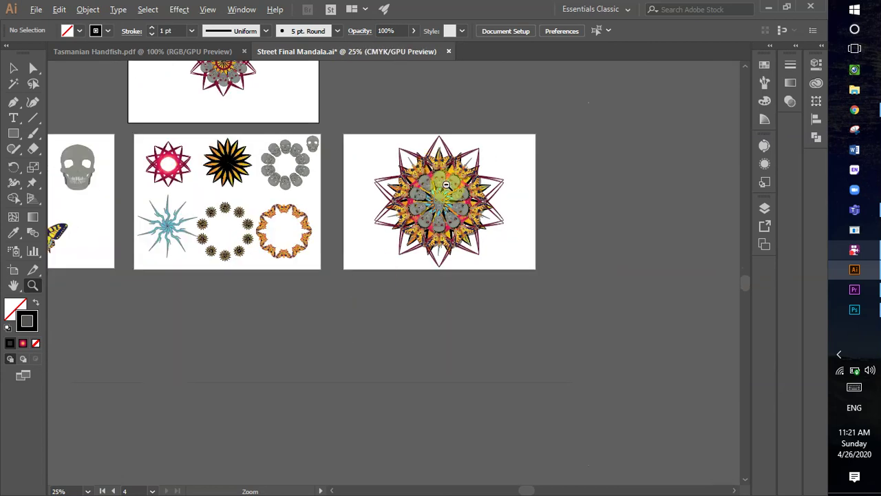
alt+click(446, 185)
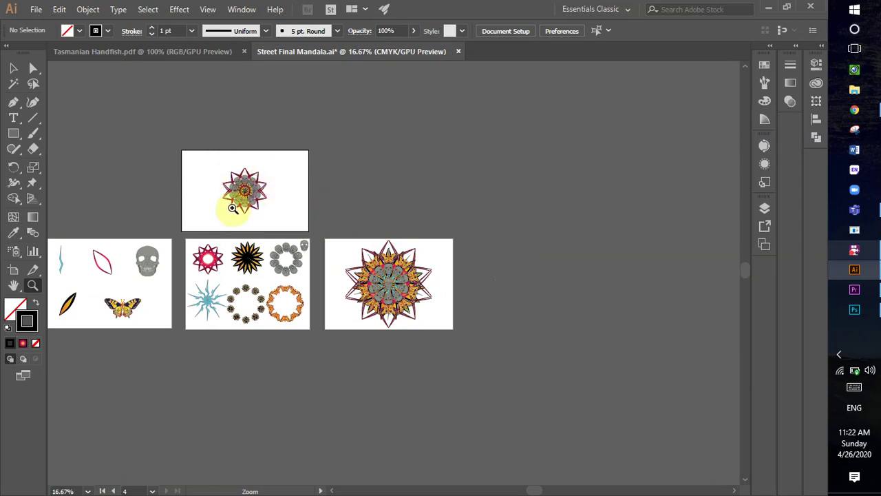
click(246, 198)
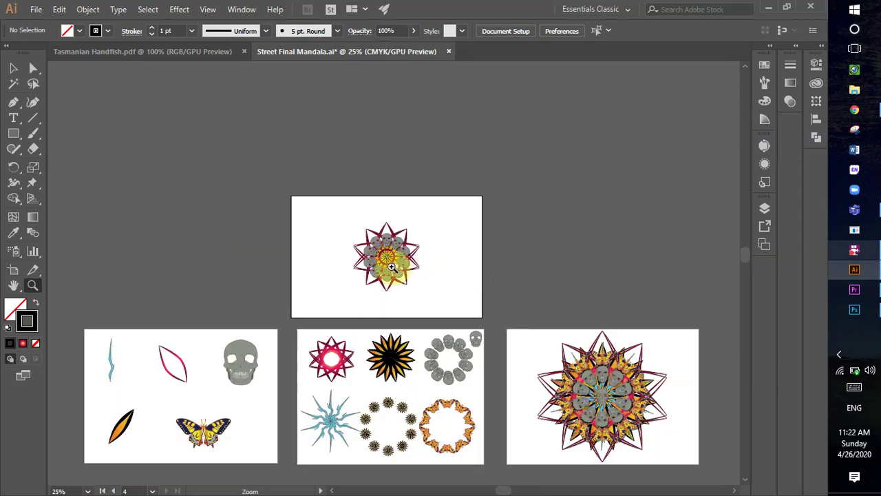
- Bring the screen recorder window to the front
mouse_move(852, 211)
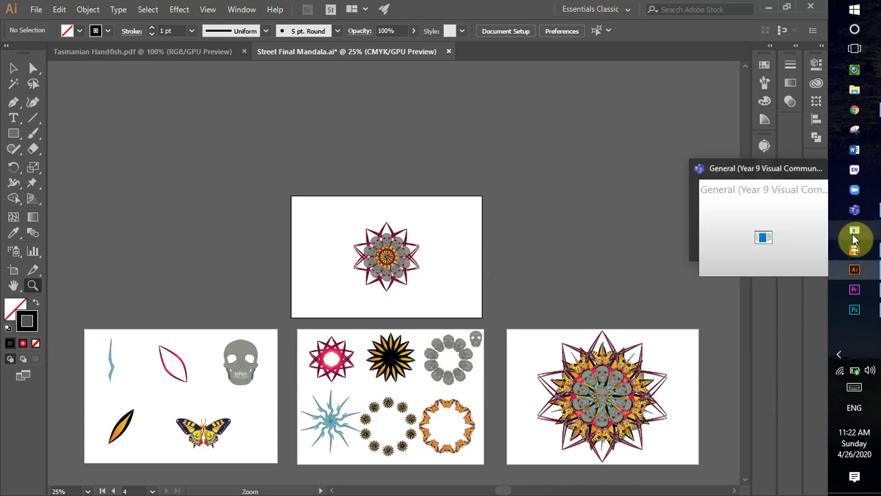
mouse_move(854, 250)
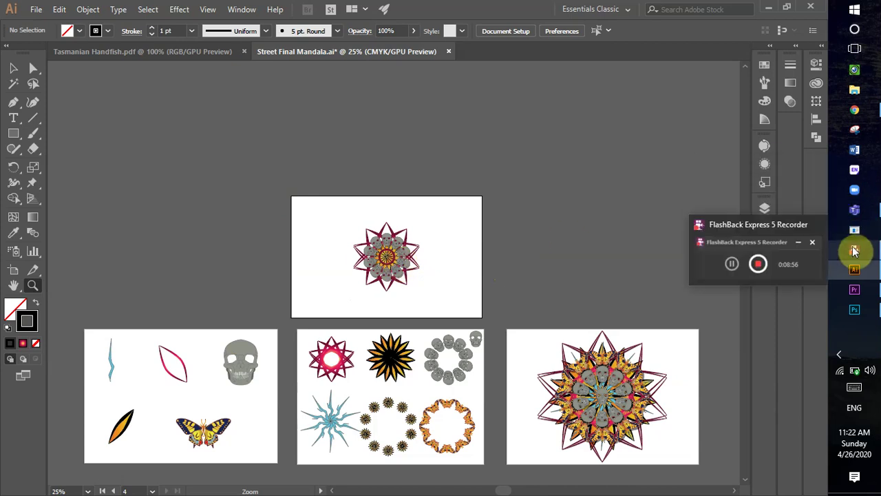
click(854, 249)
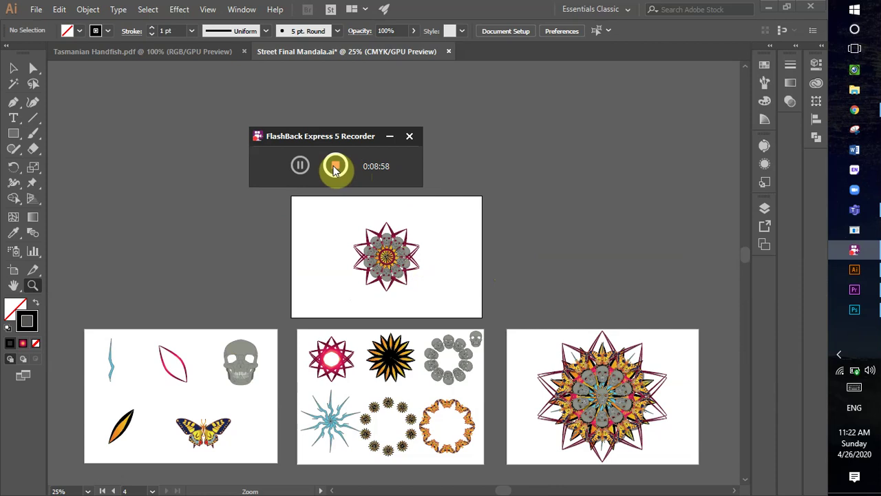